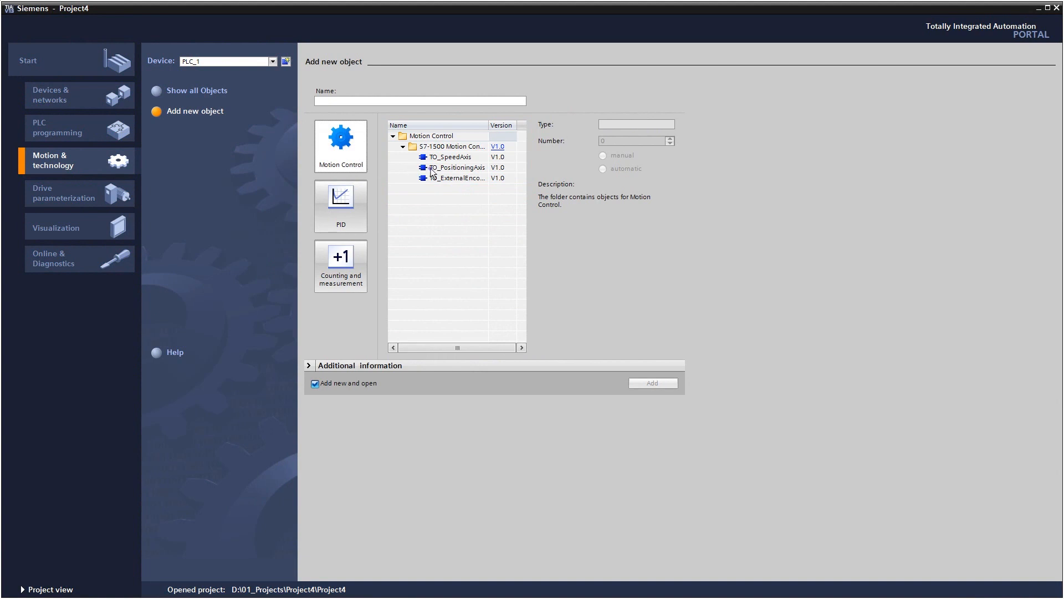
# - Add a TO_PositioningAxis technology object to PLC_1 and assign Drive_1 from the PROFINET IO system as its drive
pyautogui.click(431, 171)
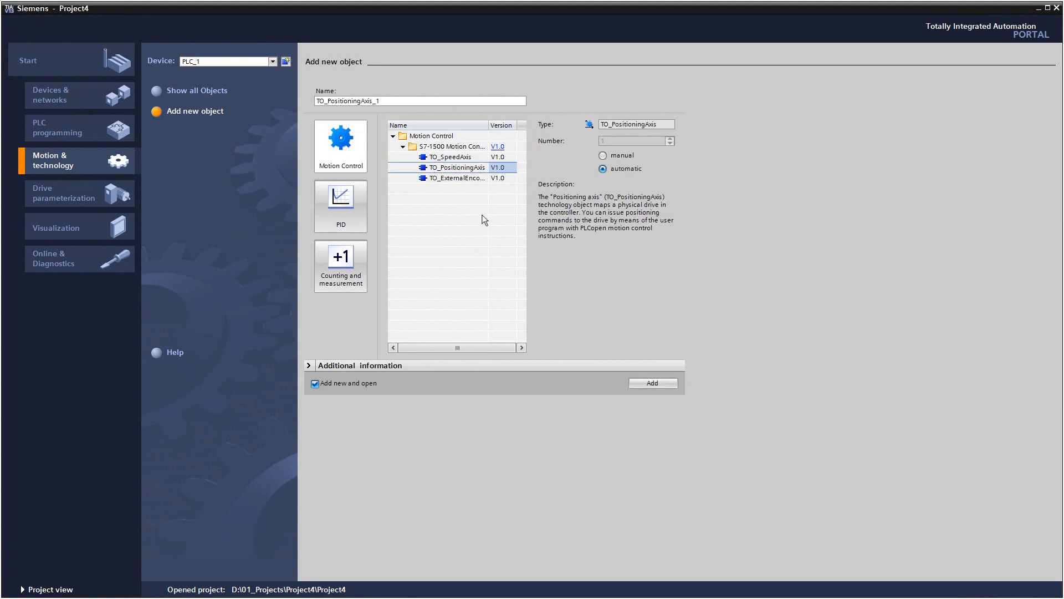
pyautogui.click(665, 383)
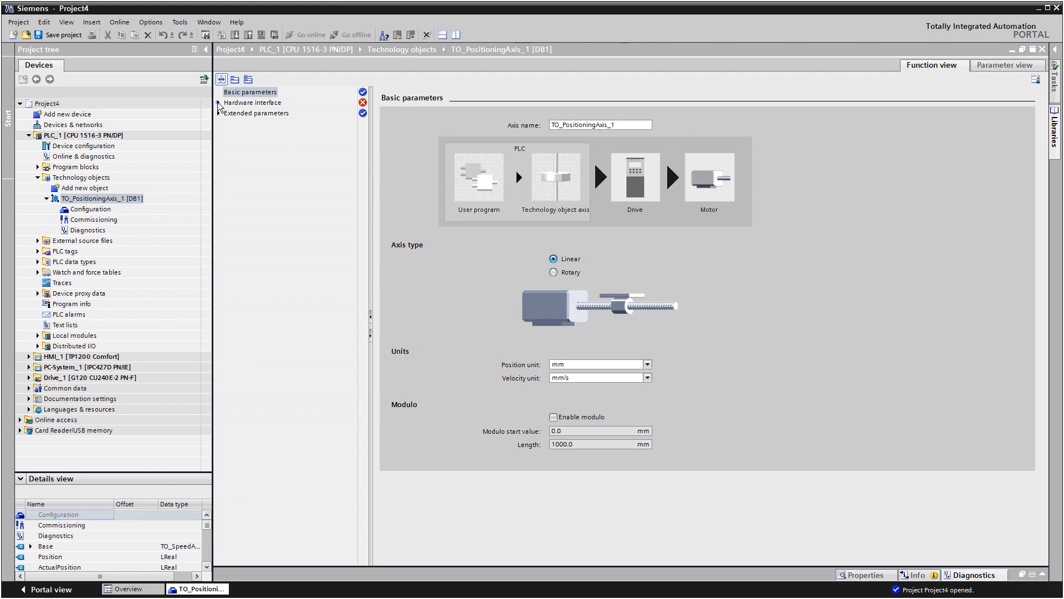
pyautogui.click(218, 103)
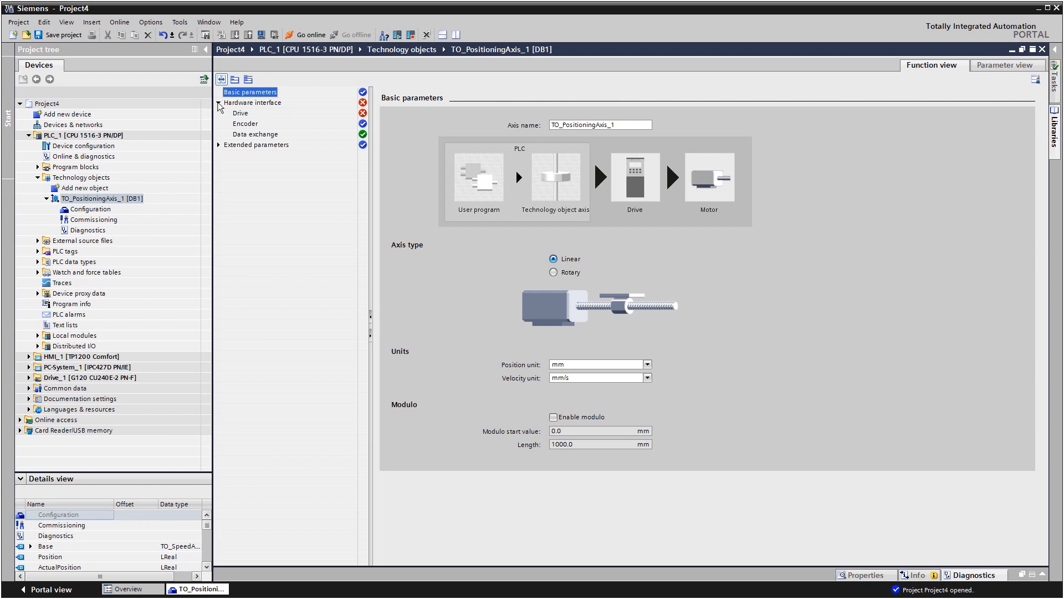
pyautogui.click(240, 113)
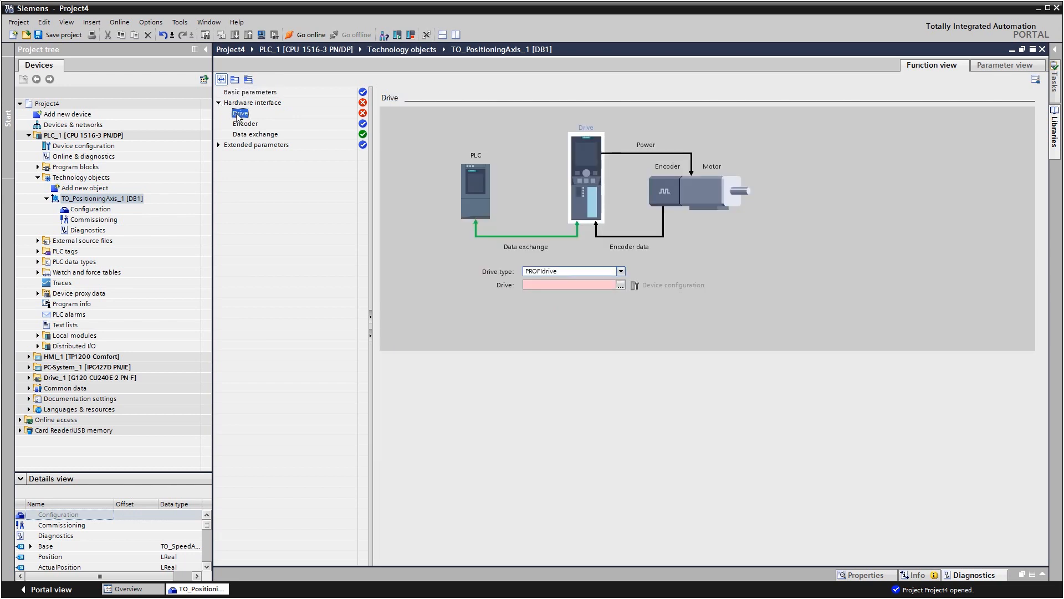
pyautogui.click(620, 285)
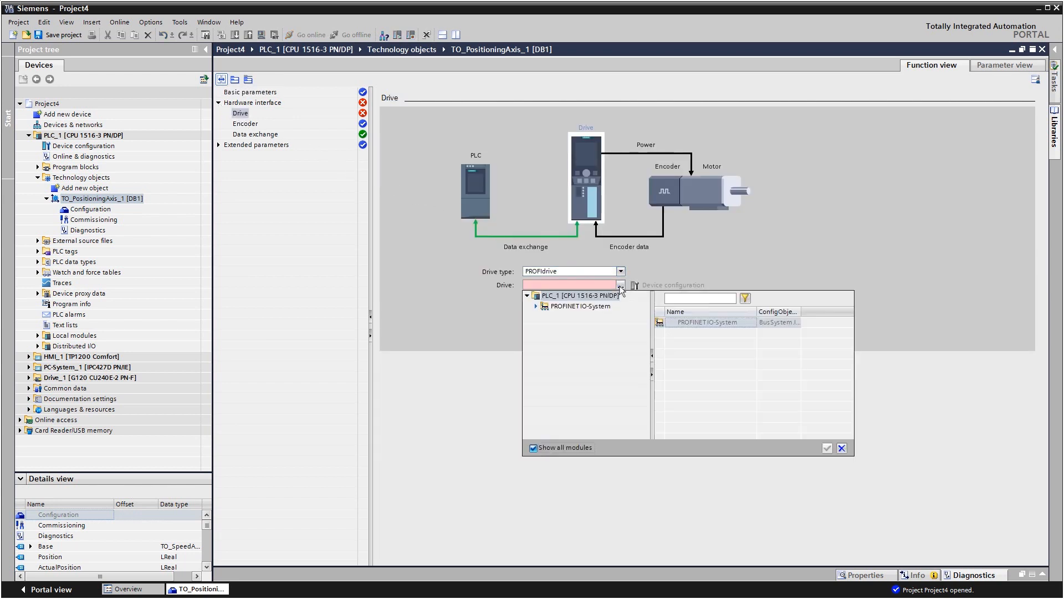
pyautogui.click(535, 306)
pyautogui.click(567, 317)
pyautogui.click(663, 324)
pyautogui.click(827, 448)
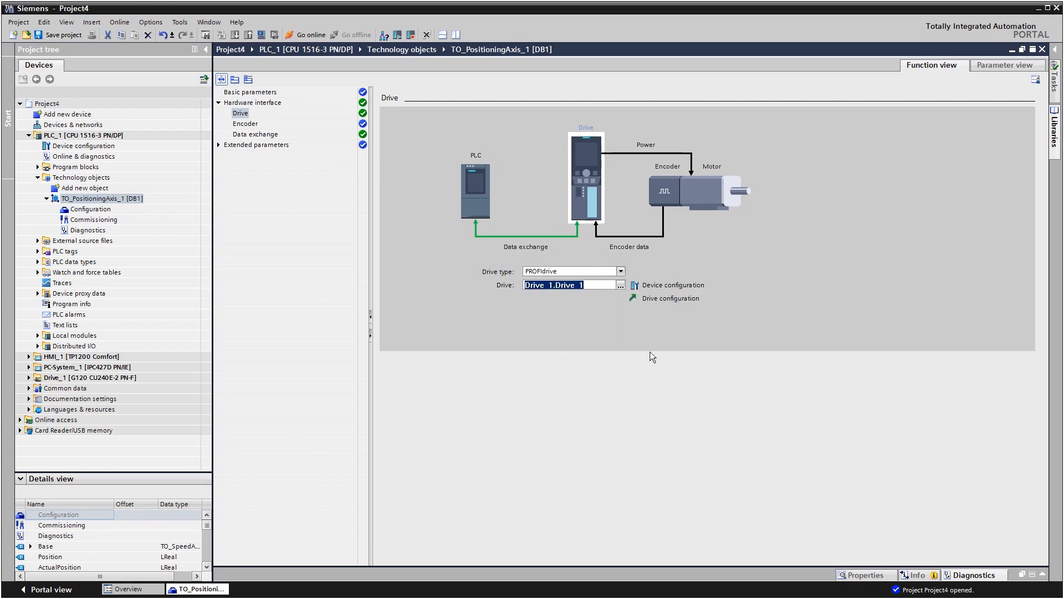
# - Connect the axis encoder via technology module TM Count 2x24V_1, Channel 0, and open the data exchange settings
pyautogui.click(239, 123)
pyautogui.click(527, 299)
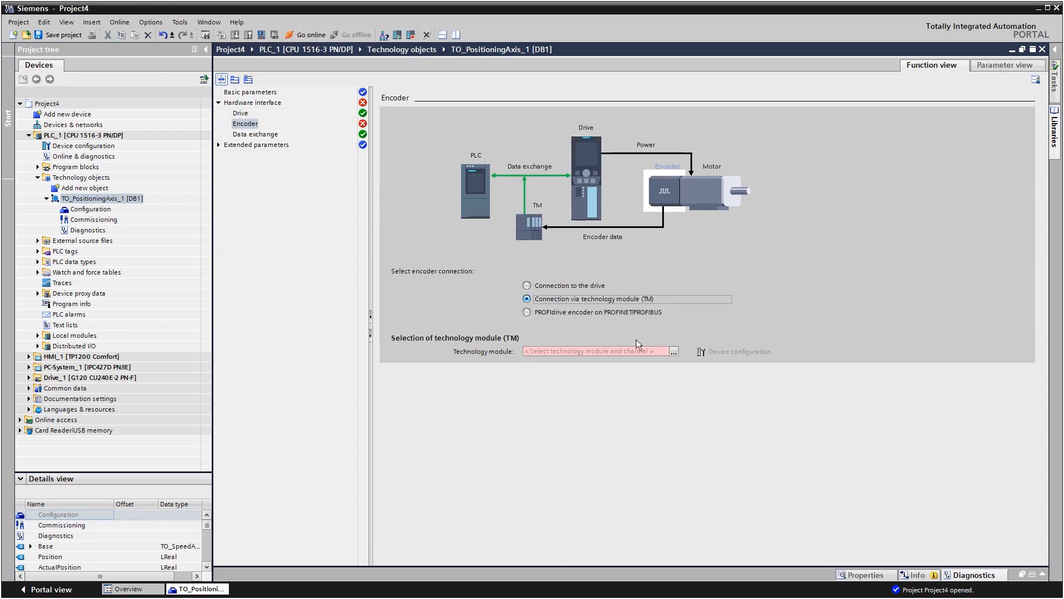
pyautogui.click(674, 351)
pyautogui.doubleClick(557, 372)
pyautogui.click(565, 383)
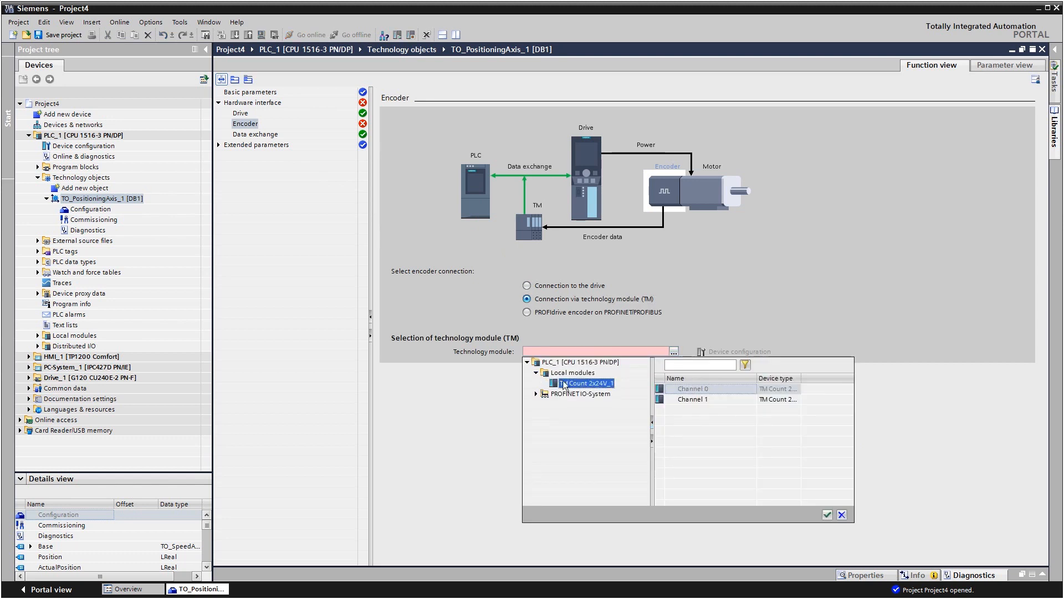
pyautogui.click(659, 389)
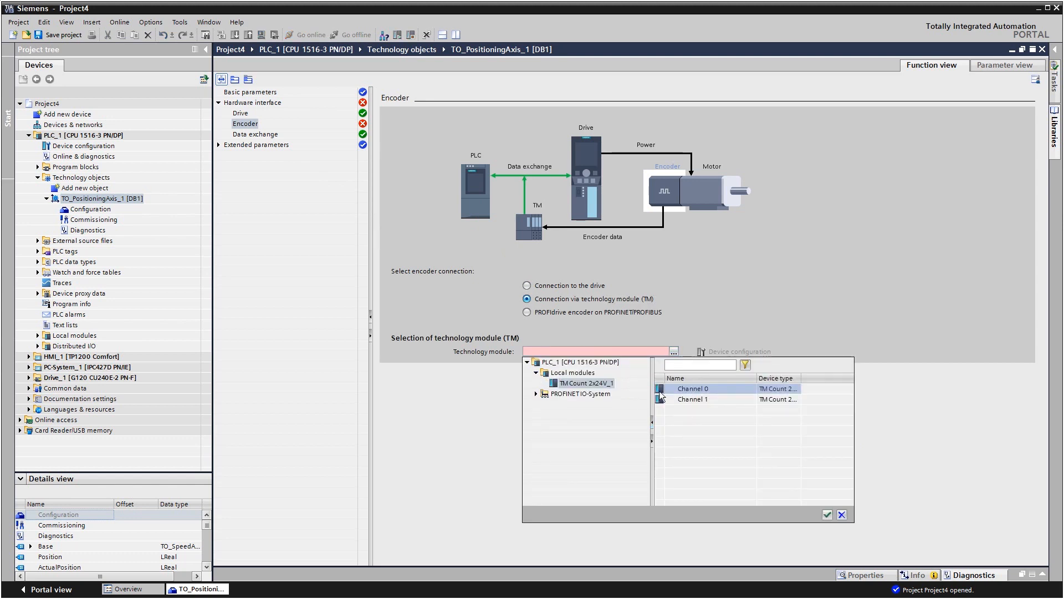
pyautogui.click(827, 515)
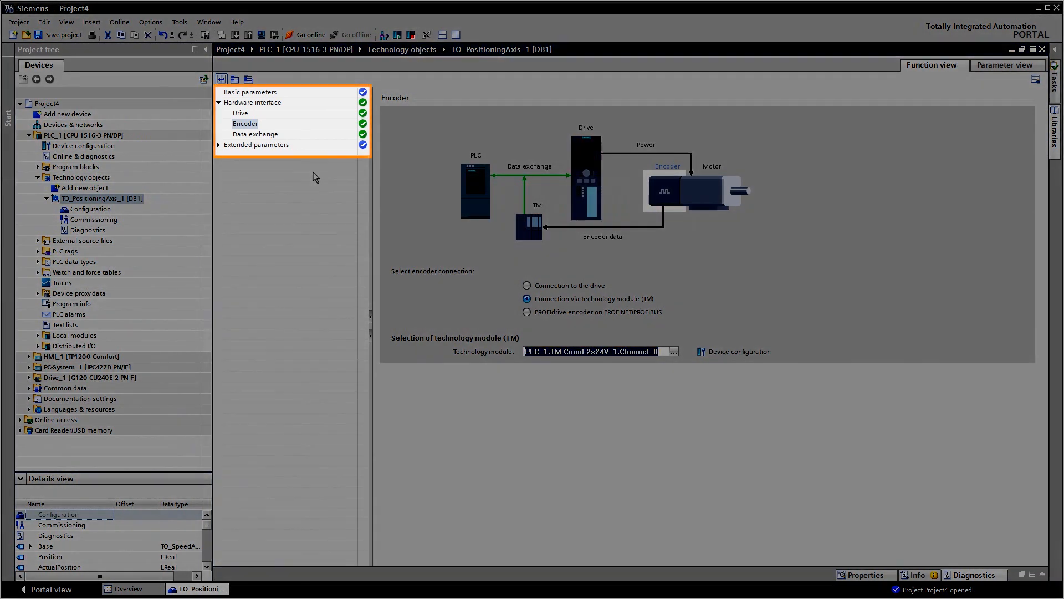
pyautogui.click(256, 135)
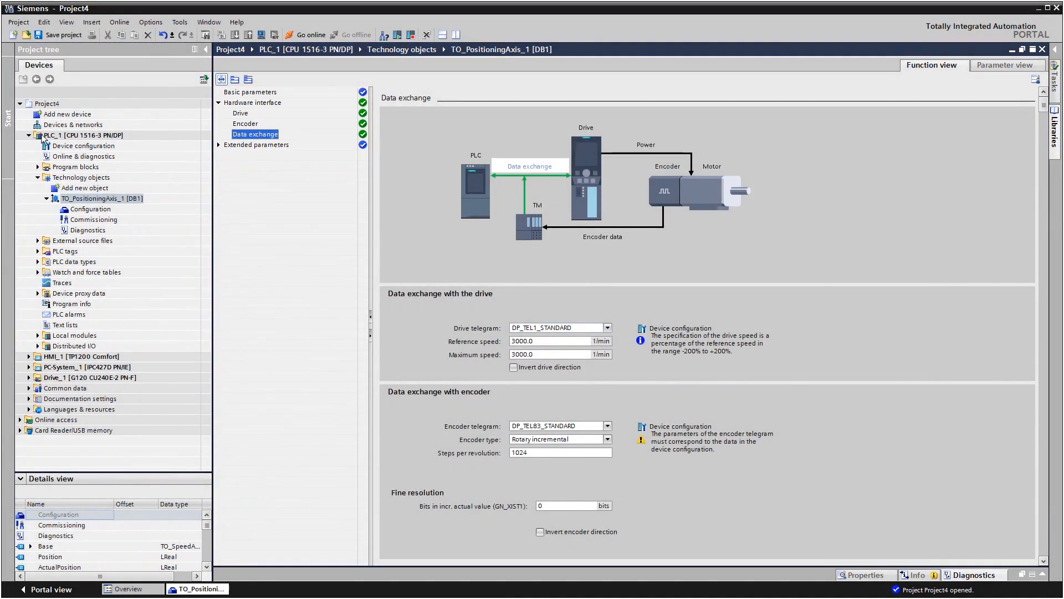
# - Download PLC_1 to the device and start all modules after loading
pyautogui.click(46, 137)
pyautogui.click(235, 36)
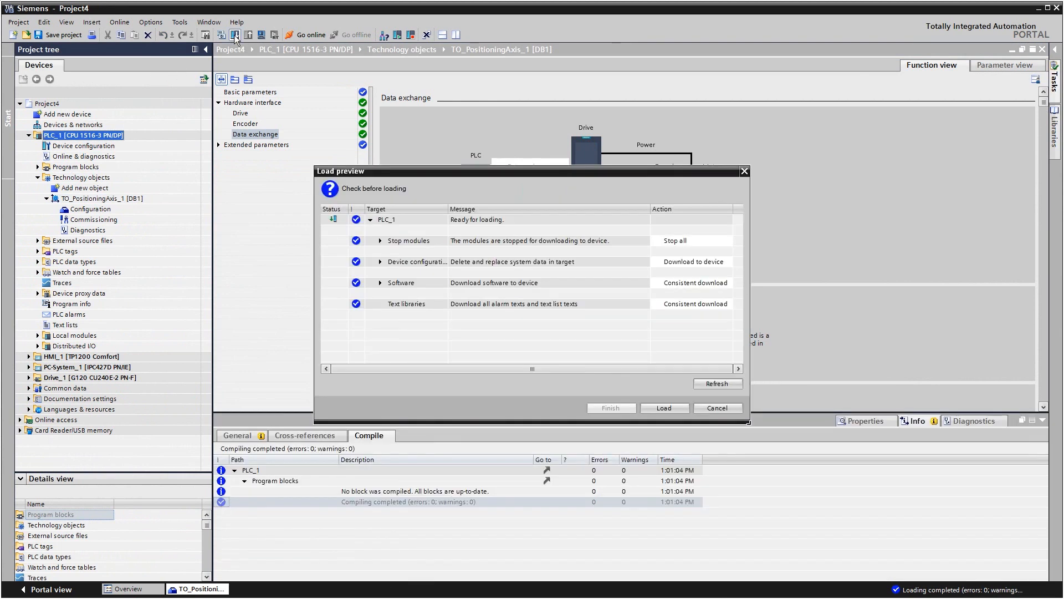
pyautogui.click(663, 408)
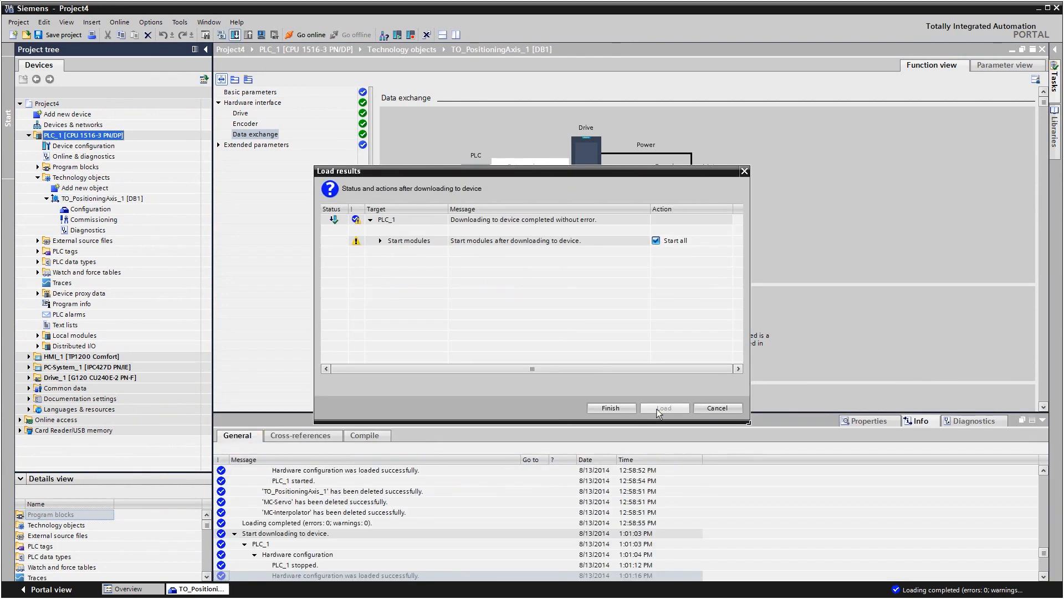
pyautogui.click(613, 408)
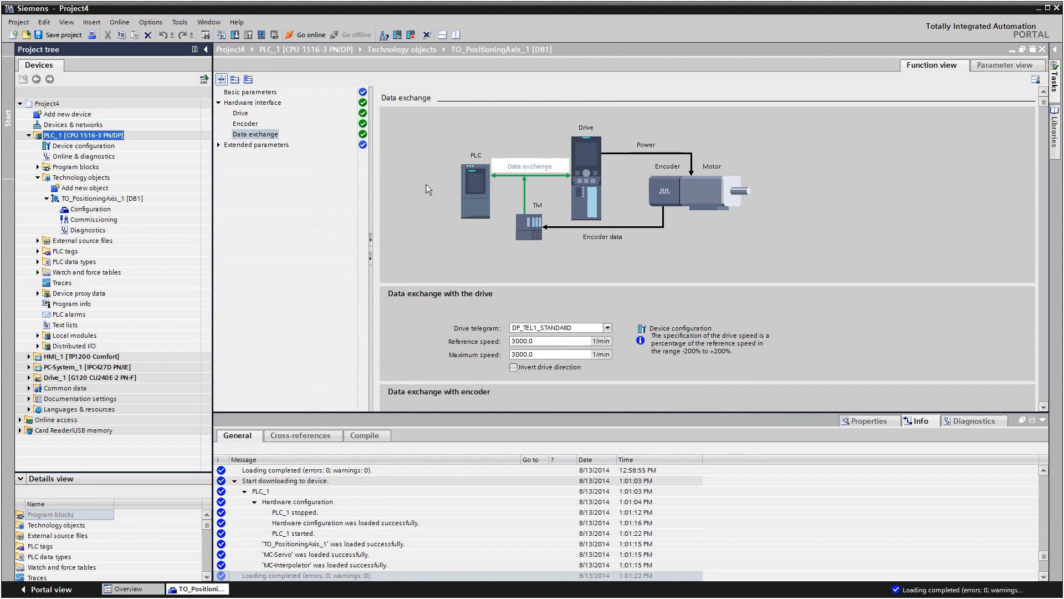
# - Go online with PLC_1, take master control of TO_PositioningAxis_1 in its commissioning control panel and enable the axis
pyautogui.click(303, 35)
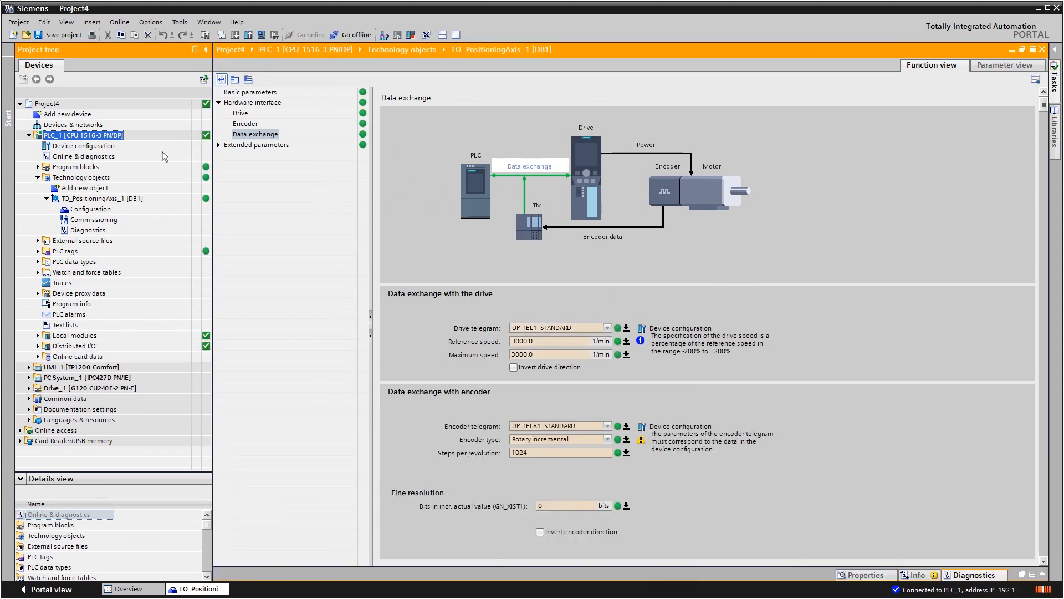
pyautogui.doubleClick(84, 220)
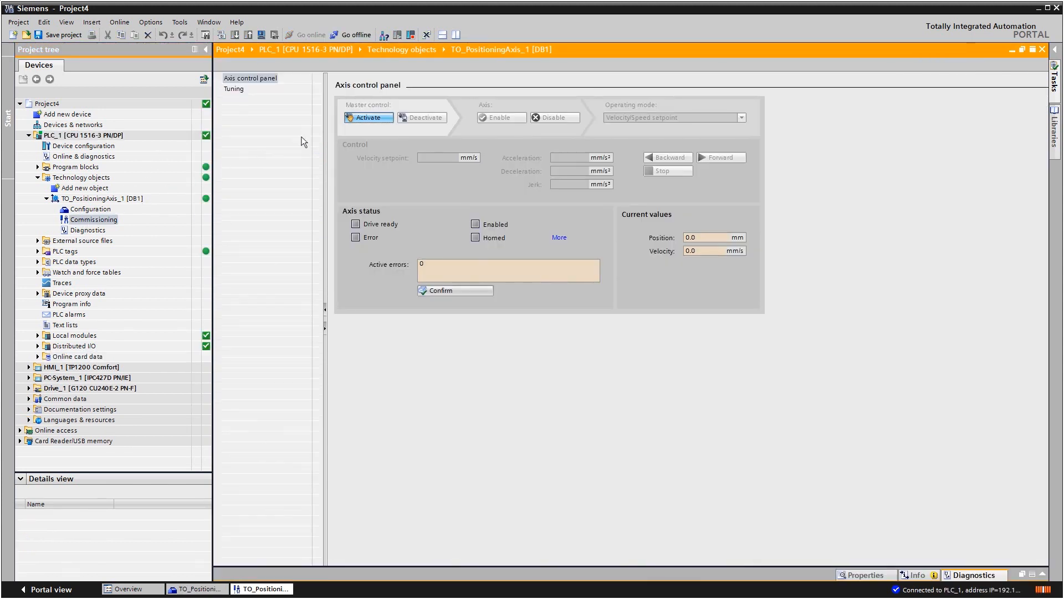
pyautogui.click(359, 119)
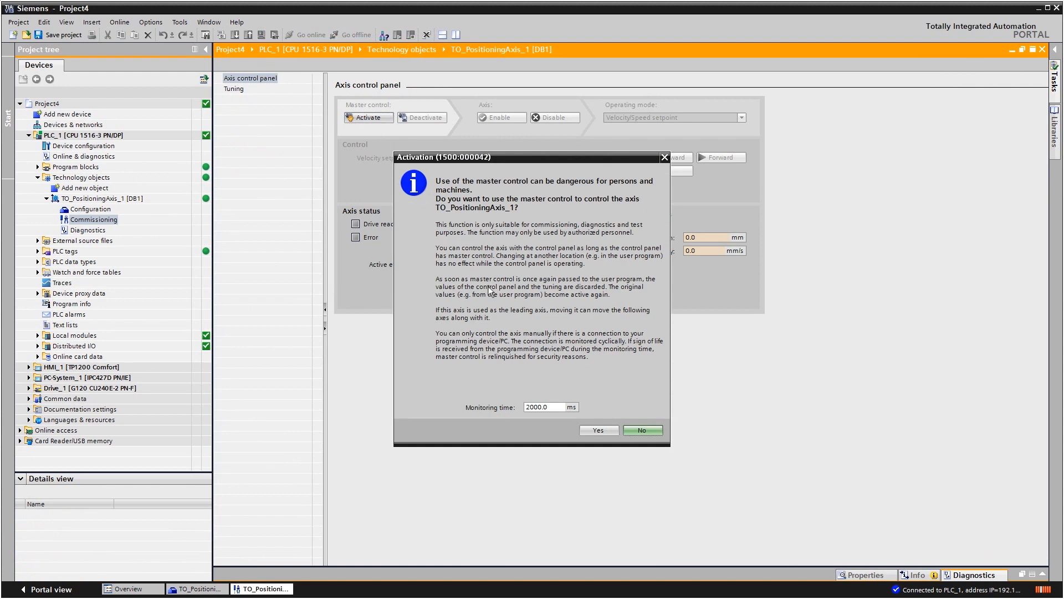
pyautogui.click(598, 430)
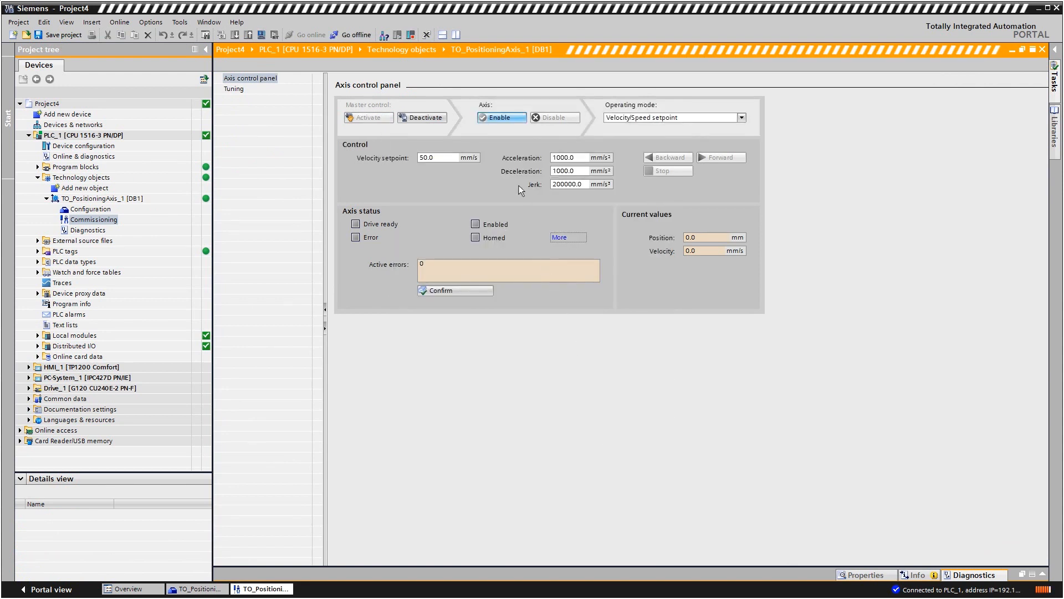
pyautogui.click(497, 118)
# - Set the axis operating mode to Positioning relative and move the axis forward by 100 mm at 50 mm/s
pyautogui.click(741, 118)
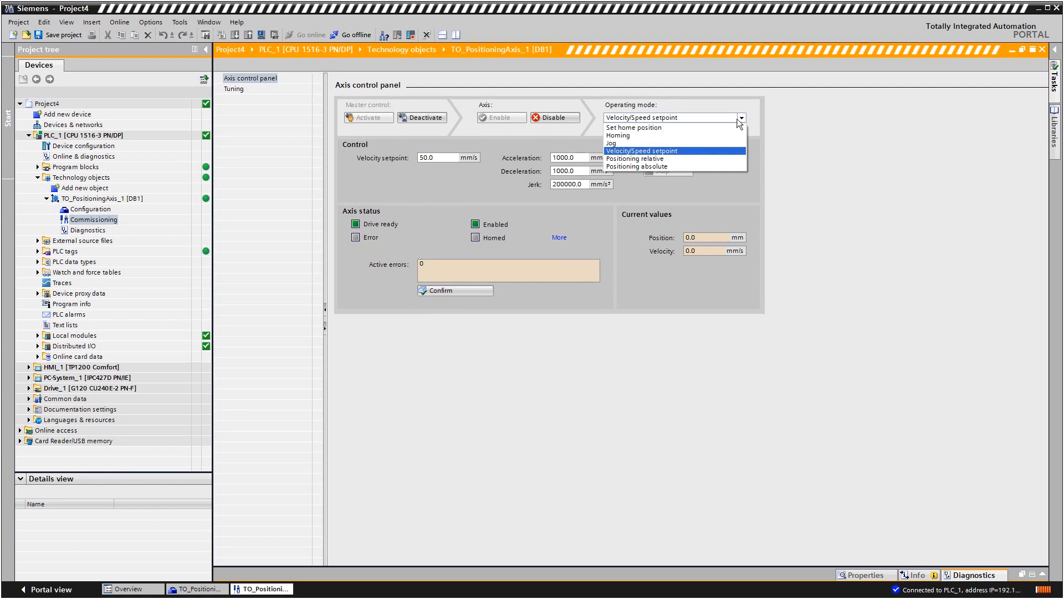
pyautogui.click(656, 159)
pyautogui.click(723, 158)
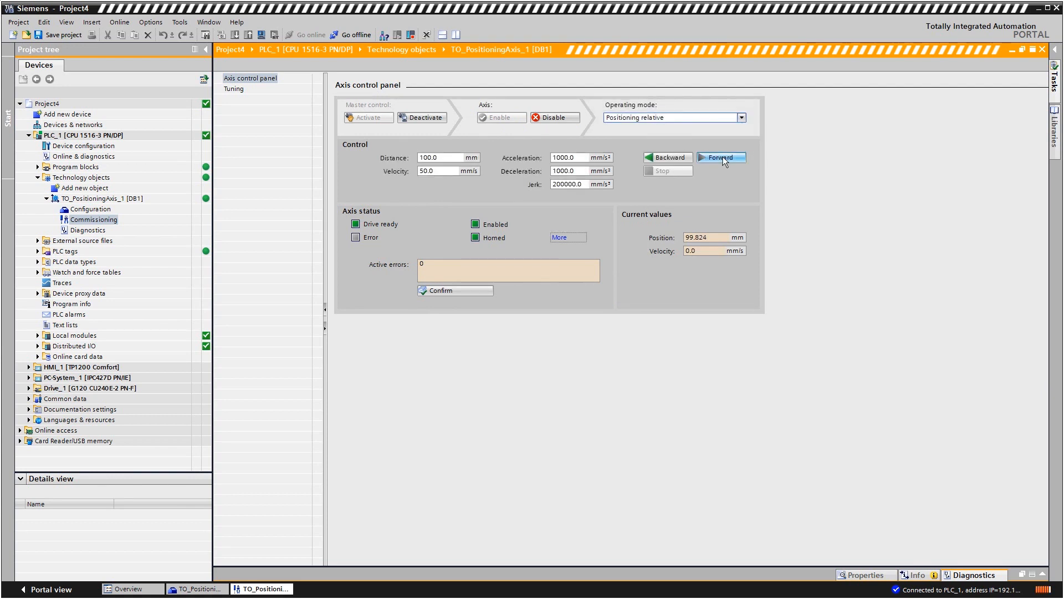
# - Disable the axis, give up master control and go offline from PLC_1
pyautogui.click(562, 119)
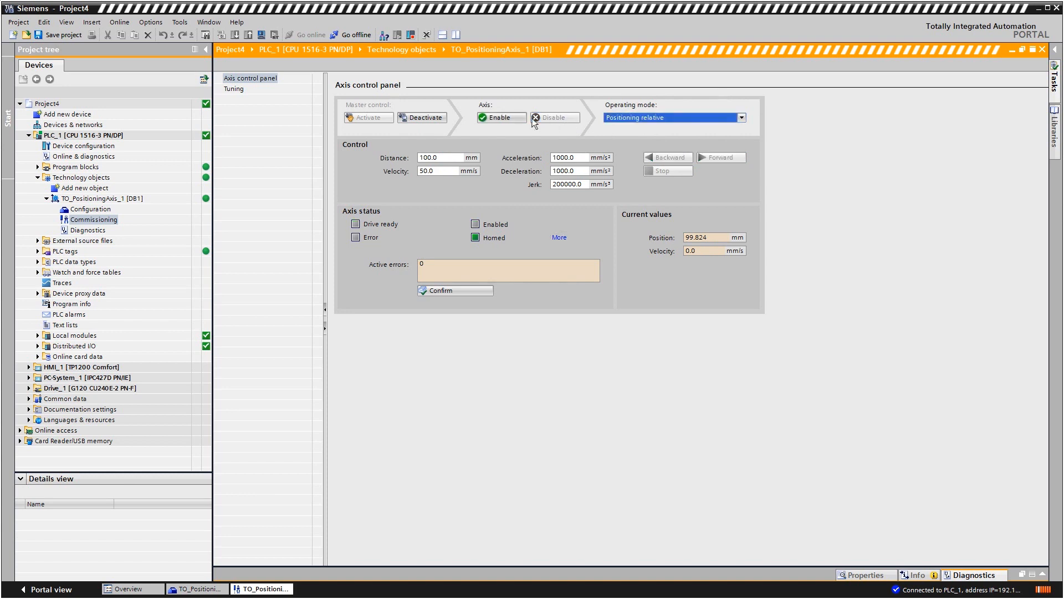
pyautogui.click(424, 118)
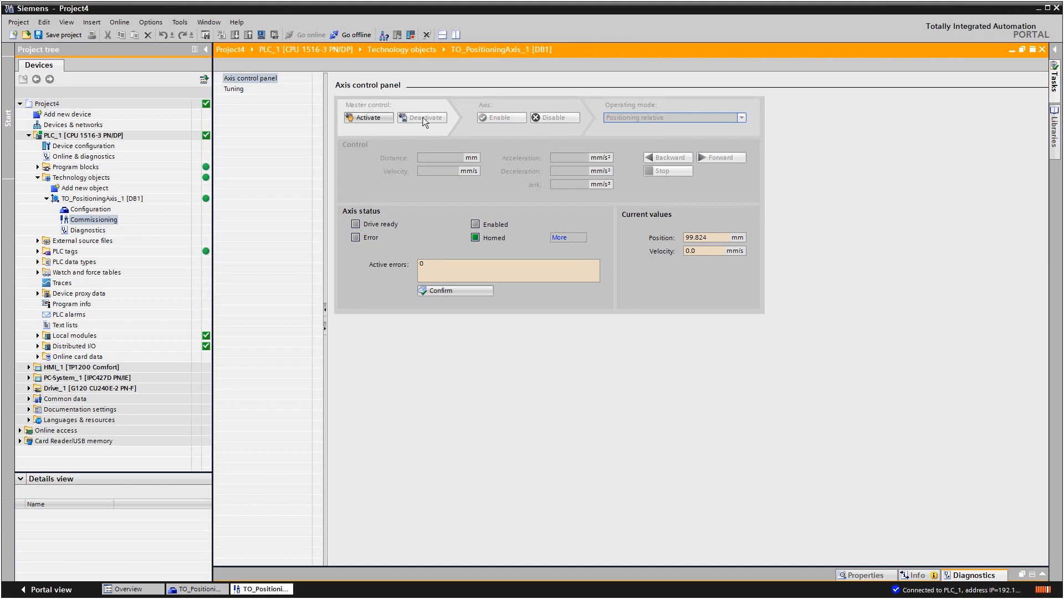
pyautogui.click(357, 35)
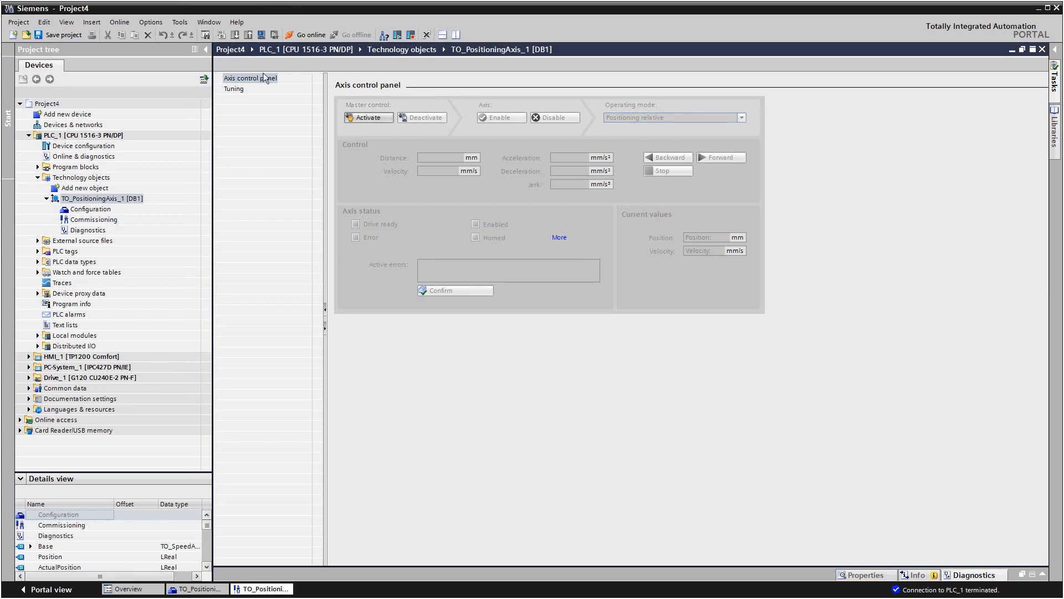
# - In PosAxisFB, insert MC_MoveRelative into Network 2 with a single-instance data block and assign TO_PositioningAxis_1 to the Axis inputs of MC_POWER and MC_MOVERELATIVE
pyautogui.click(38, 166)
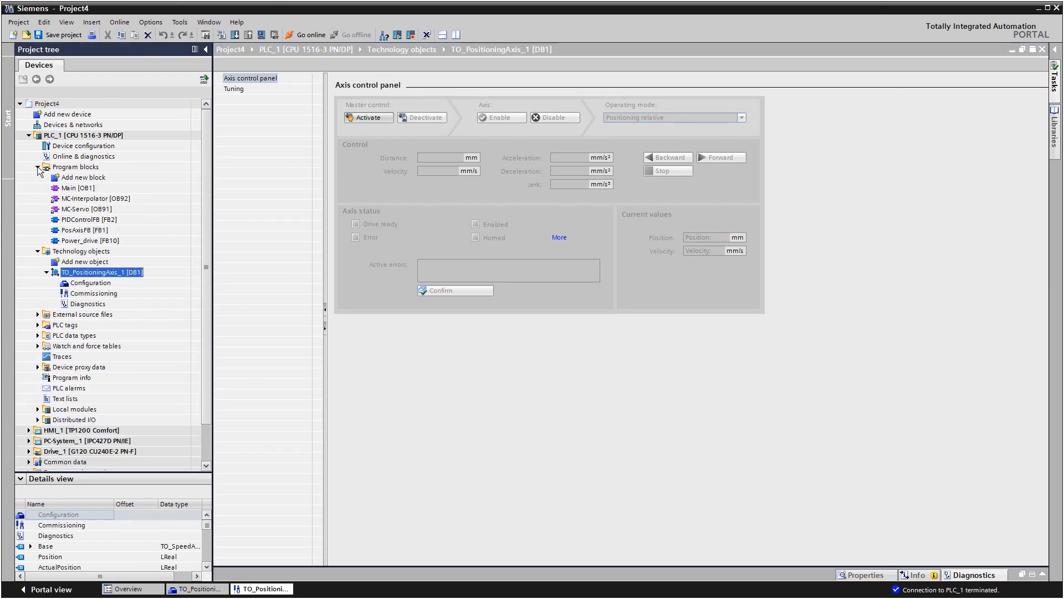
pyautogui.doubleClick(70, 231)
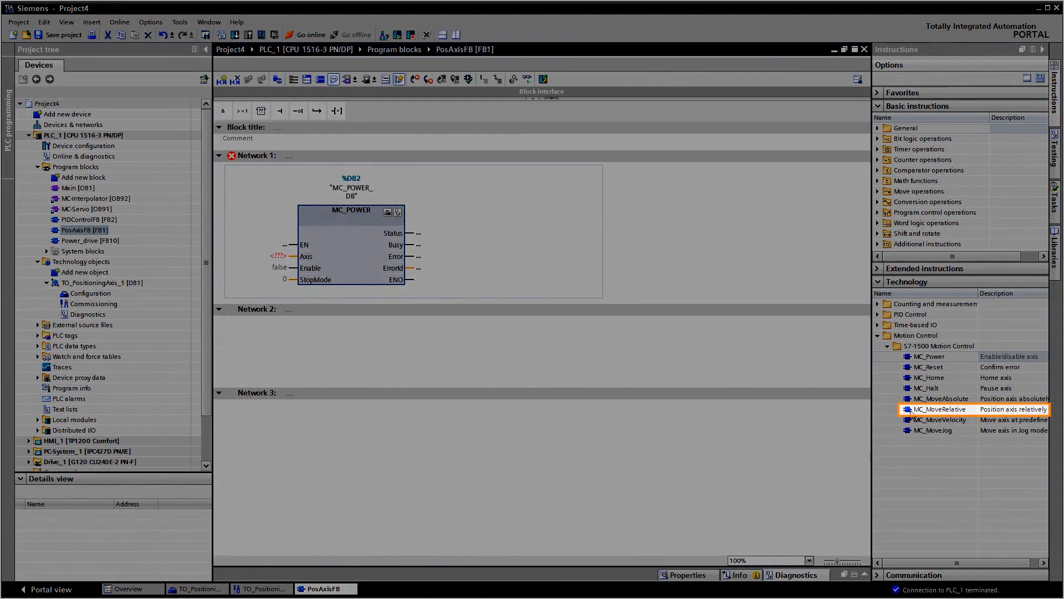
pyautogui.moveTo(910, 413); pyautogui.dragTo(399, 360)
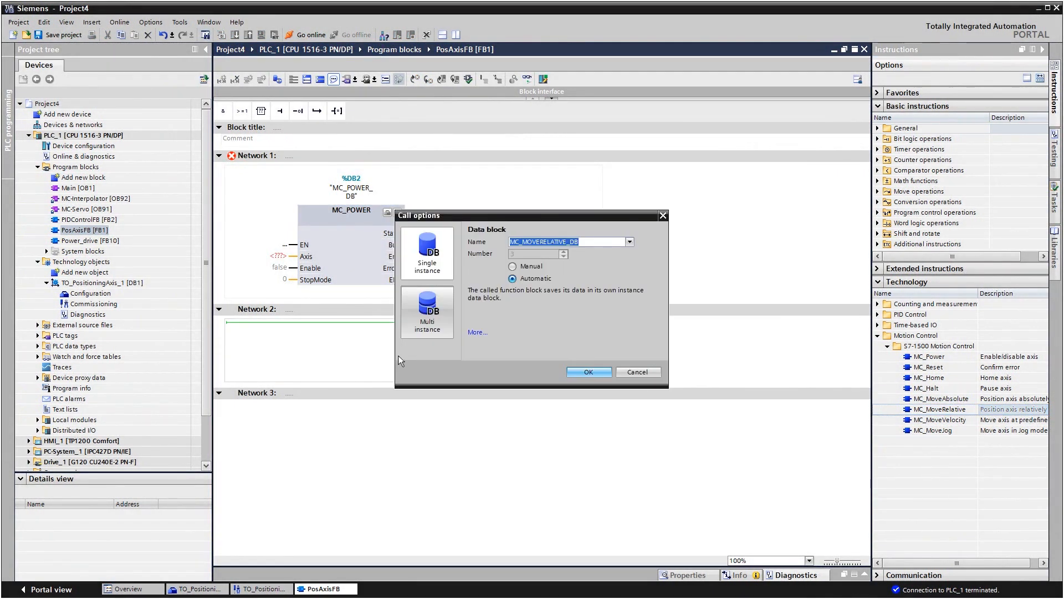
pyautogui.click(574, 370)
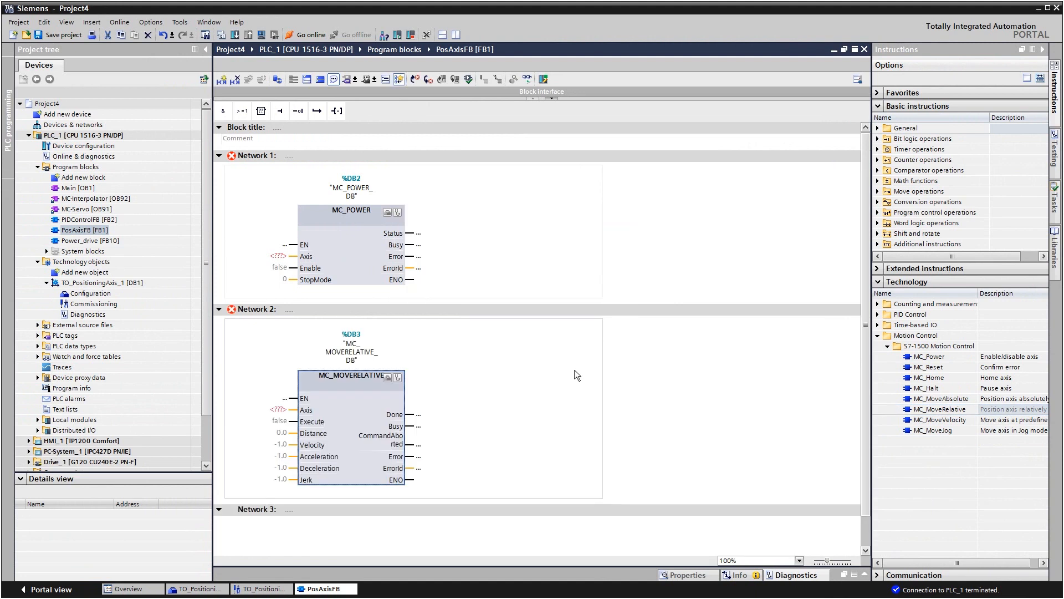
pyautogui.moveTo(73, 283); pyautogui.dragTo(277, 261)
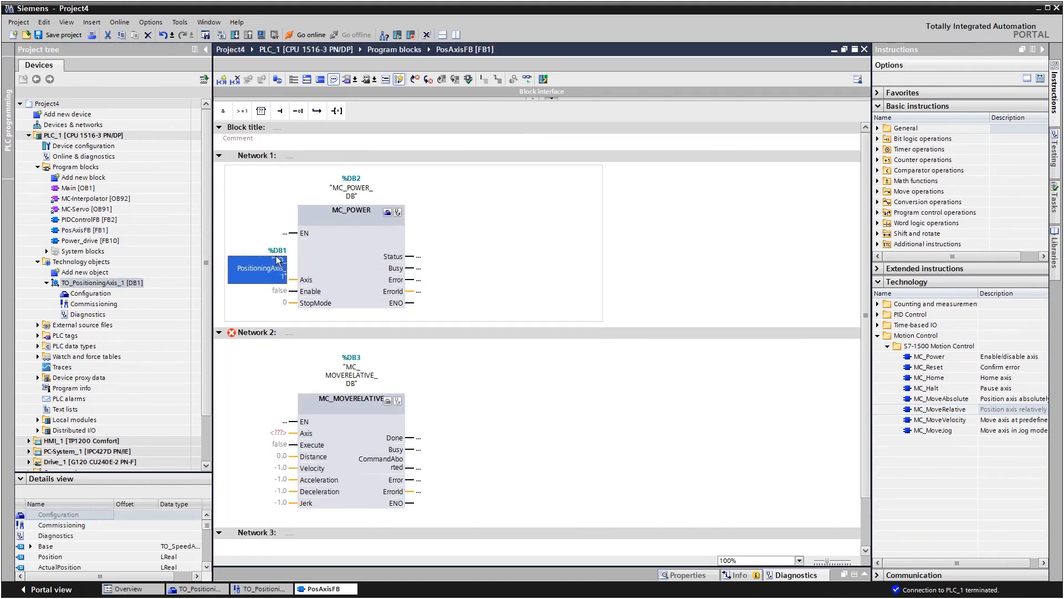
pyautogui.moveTo(57, 284); pyautogui.dragTo(279, 438)
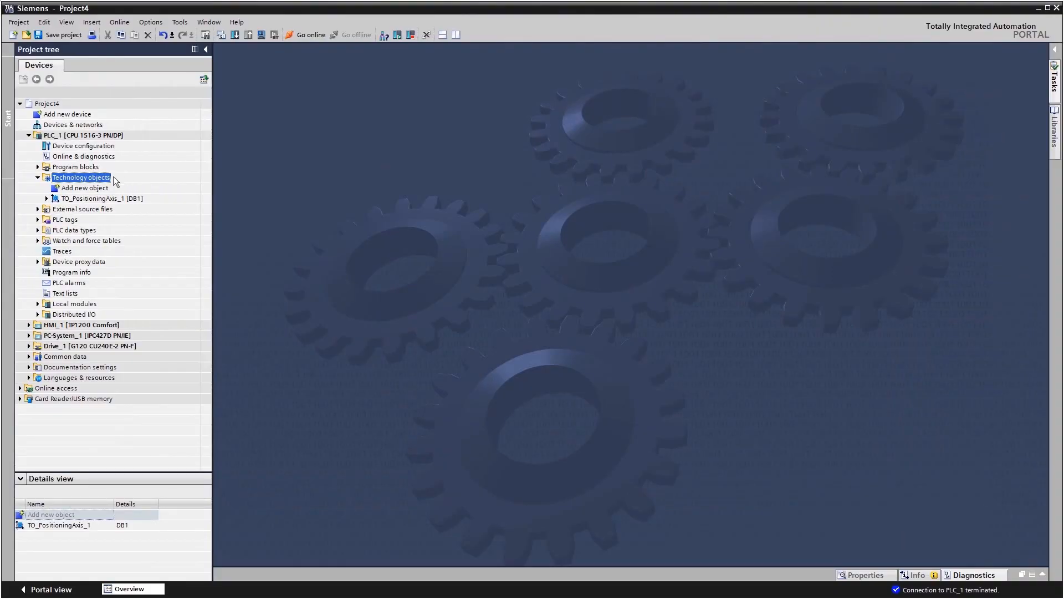
# - Add a PID_Compact technology object to PLC_1 with automatic numbering and open its configuration
pyautogui.doubleClick(63, 189)
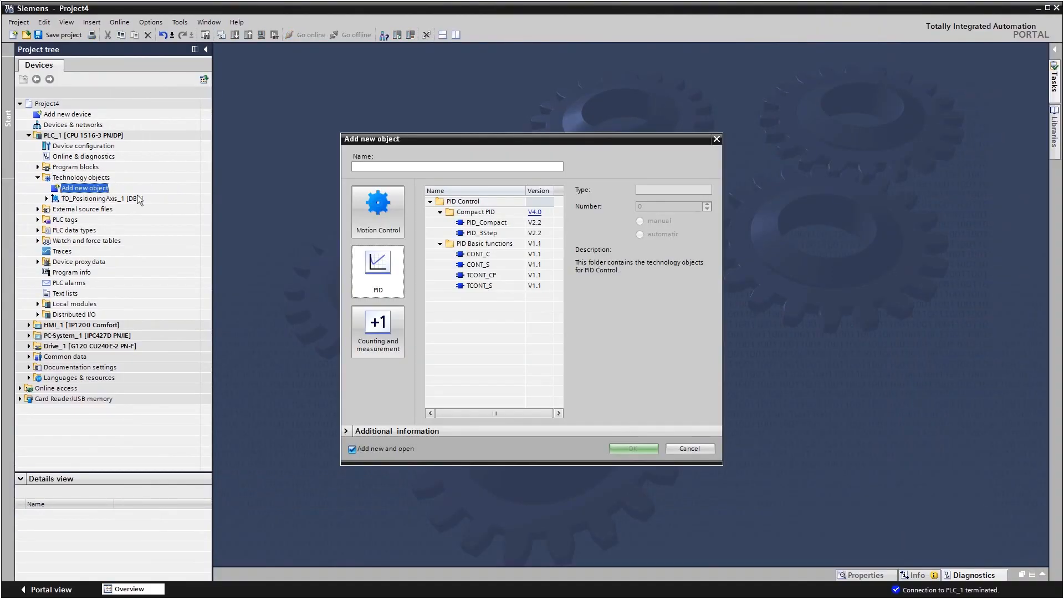
pyautogui.click(472, 223)
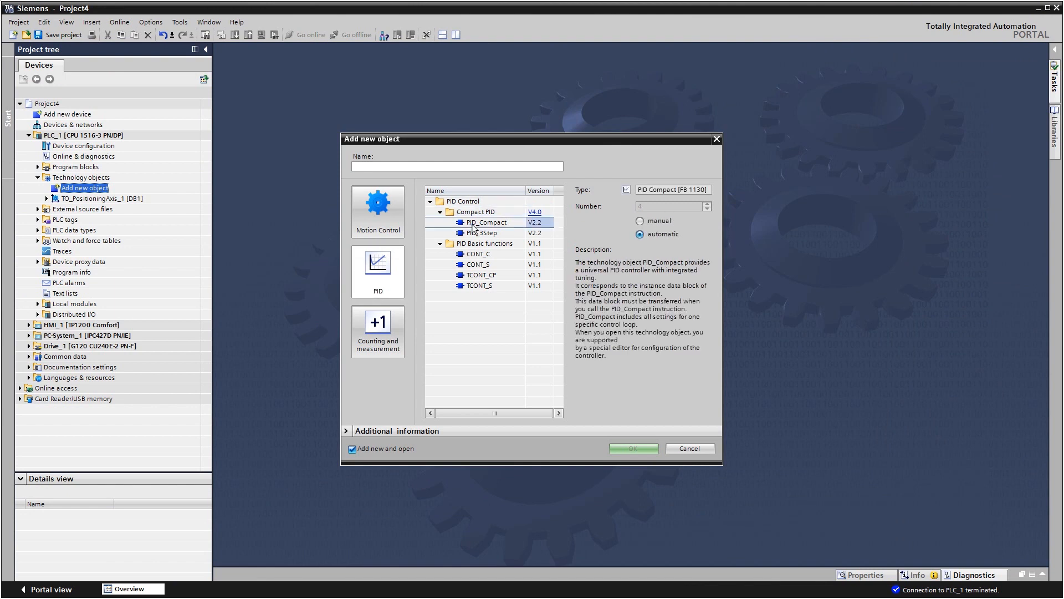
pyautogui.click(631, 450)
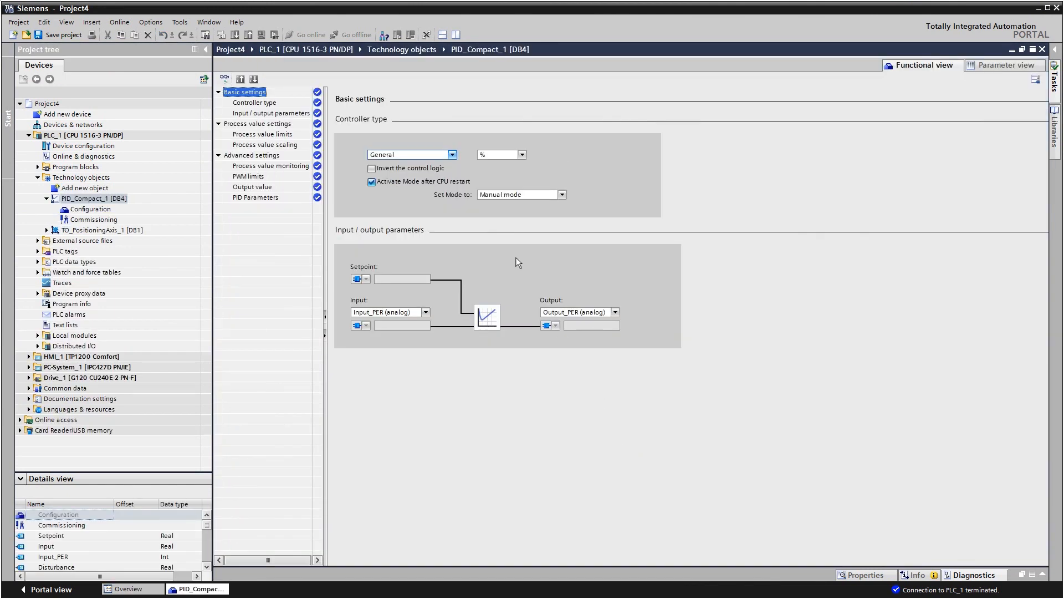
# - Set the PID controller type to Temperature, the input parameter to Input and the output parameter to Output
pyautogui.click(452, 154)
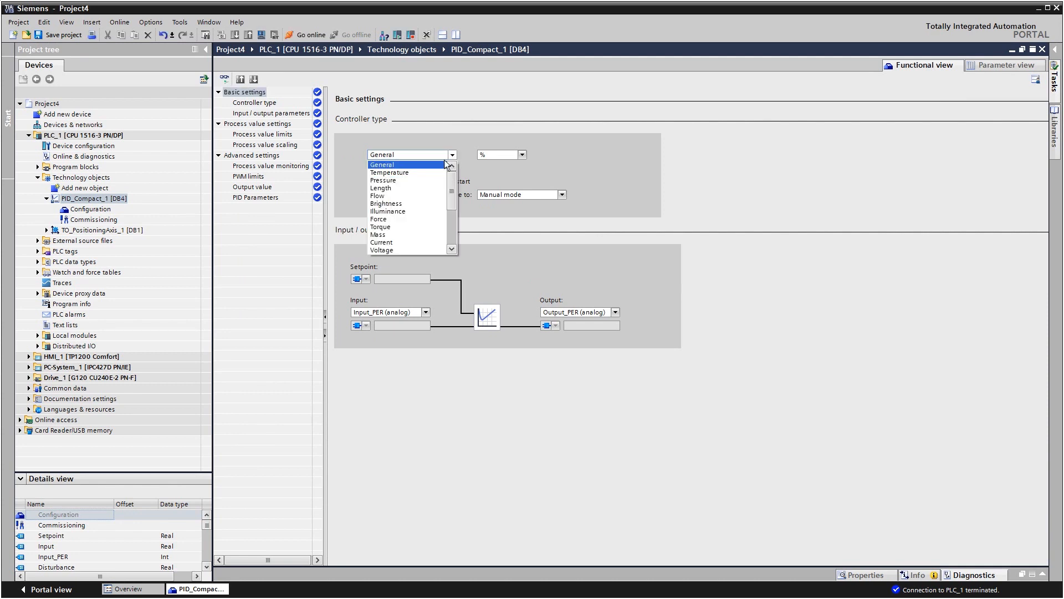
pyautogui.click(427, 172)
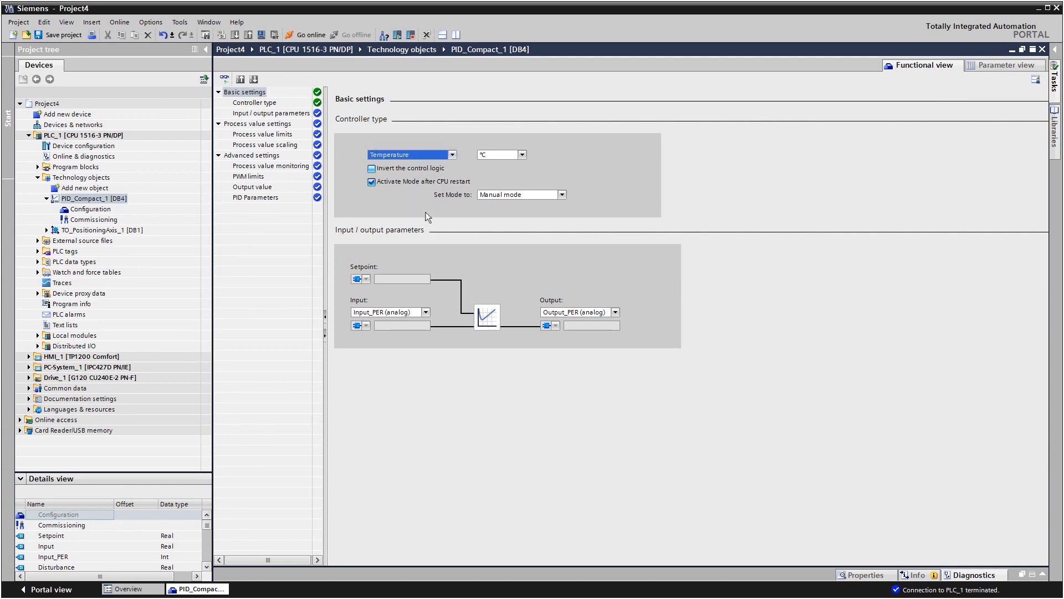
pyautogui.click(425, 313)
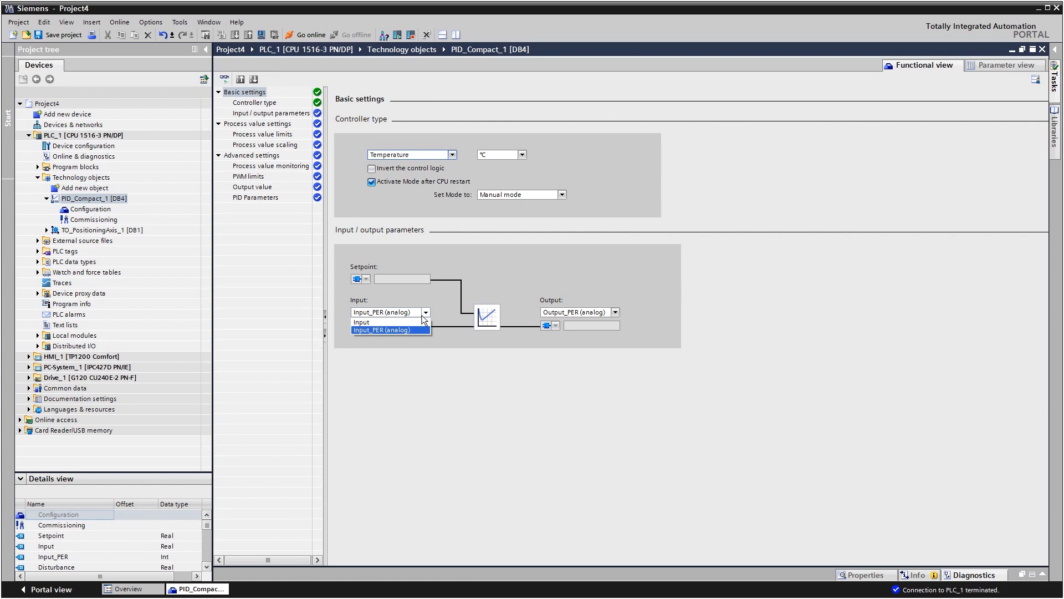
pyautogui.click(416, 322)
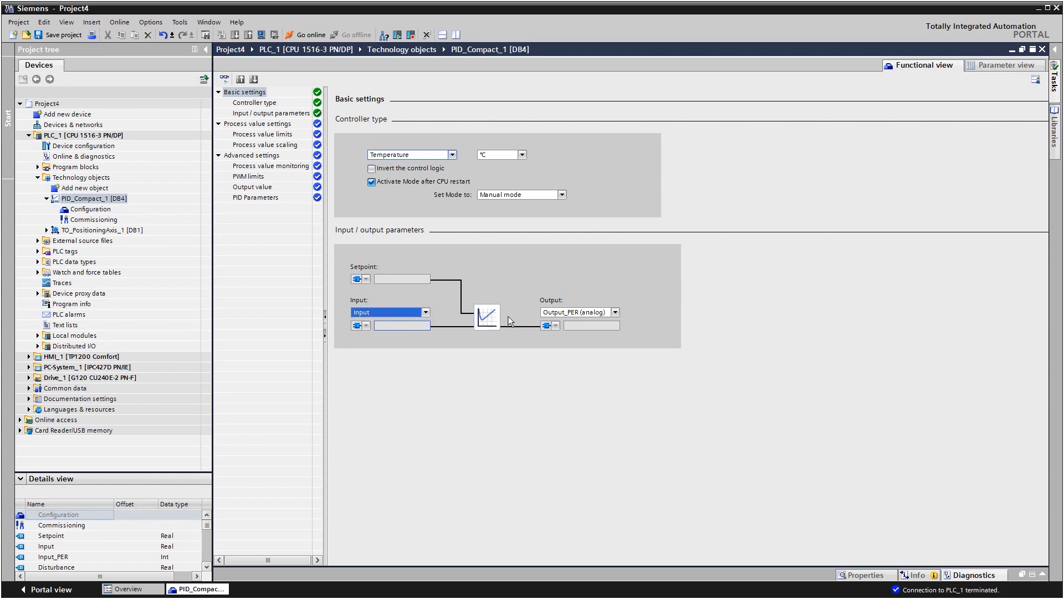
pyautogui.click(615, 313)
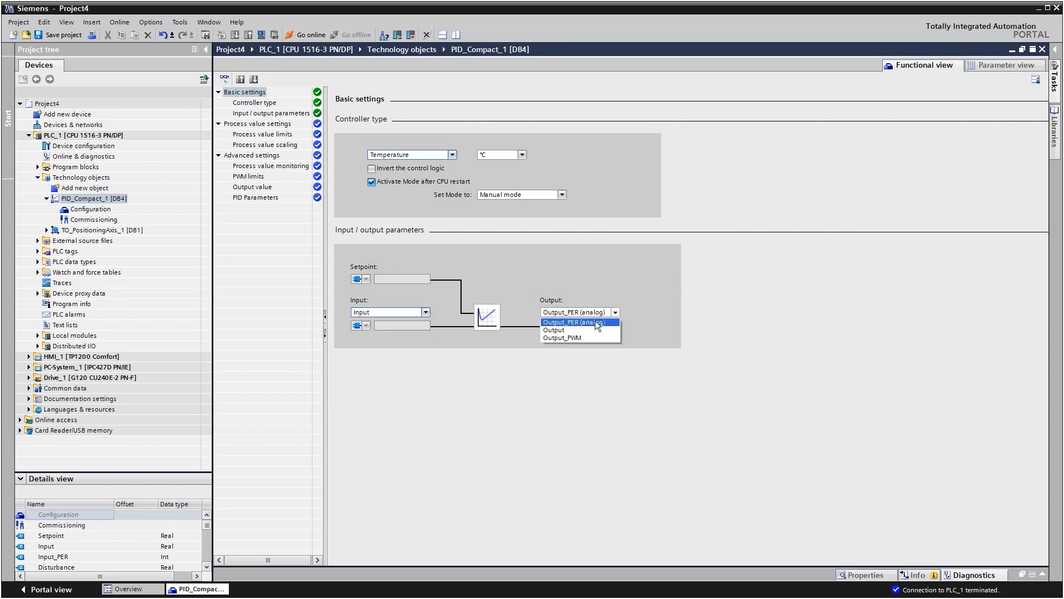
pyautogui.click(579, 331)
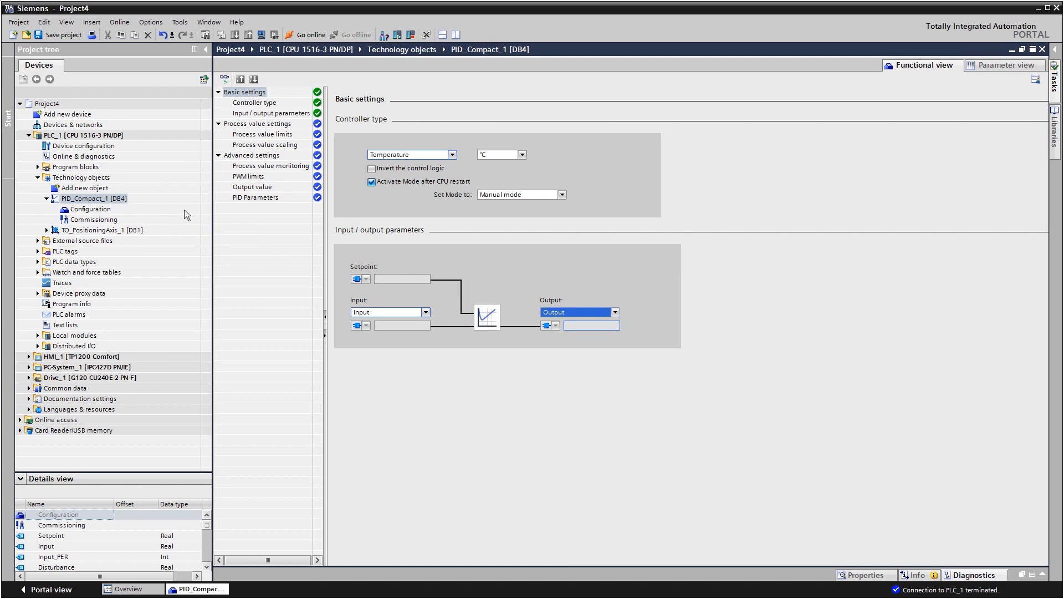
# - In PIDControlFB, insert a PID_Compact instruction into Network 1 using the existing PID_Compact_1 data block
pyautogui.click(38, 167)
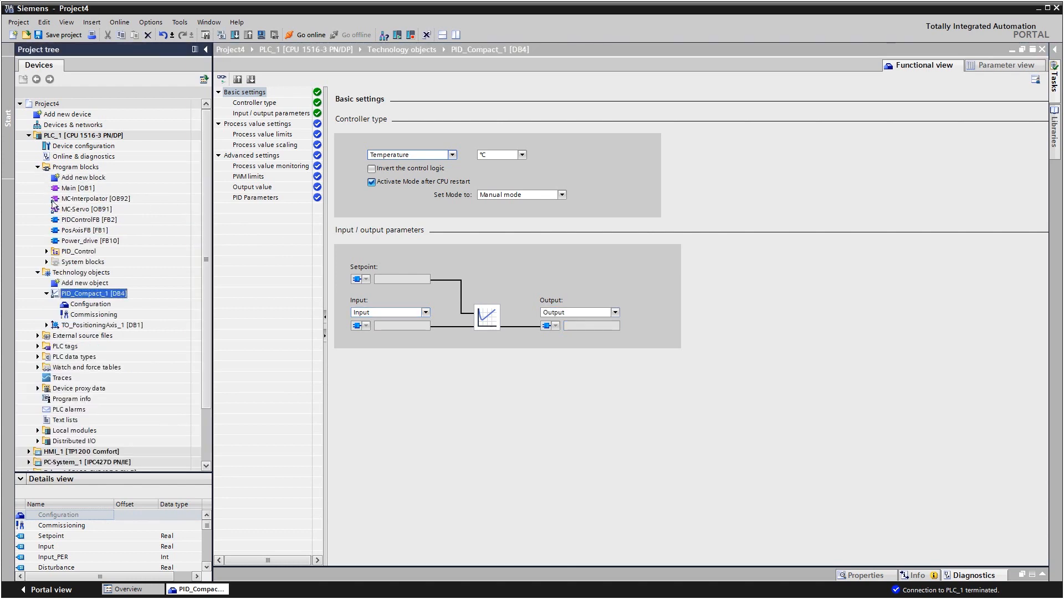
pyautogui.doubleClick(62, 221)
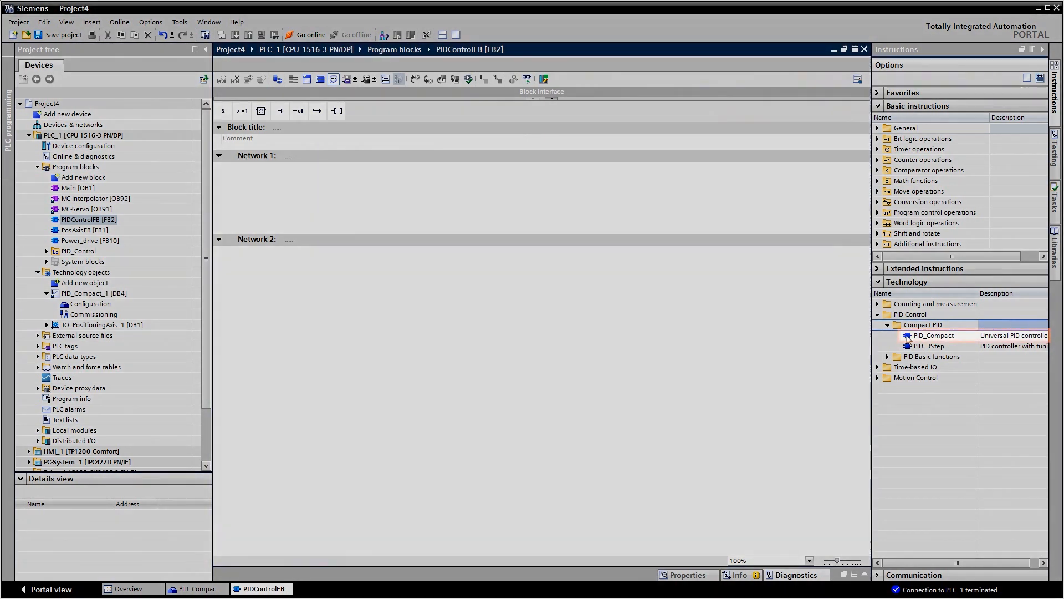
pyautogui.click(907, 337)
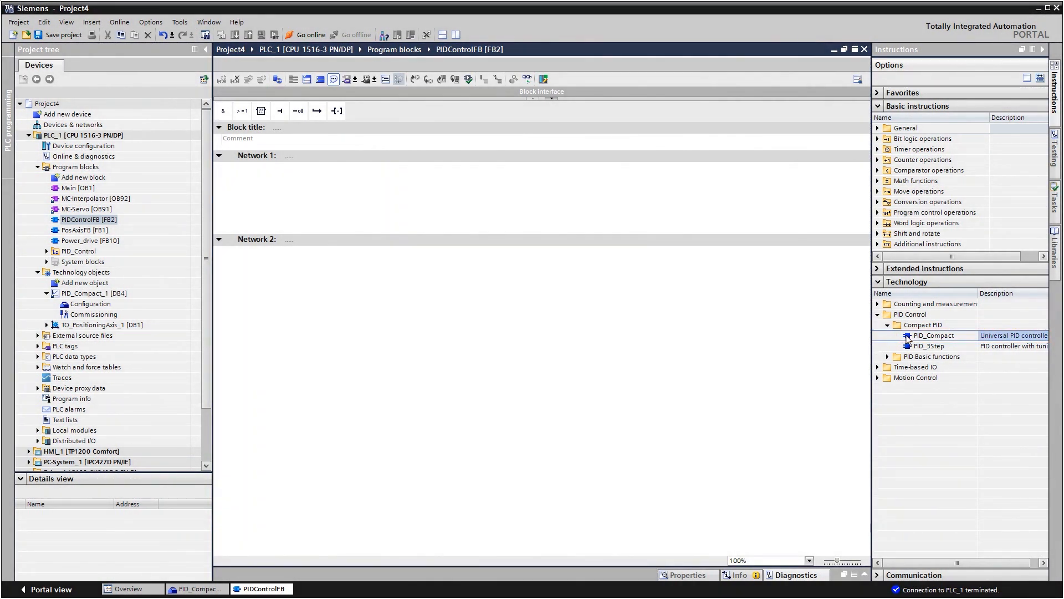
pyautogui.moveTo(907, 340); pyautogui.dragTo(345, 187)
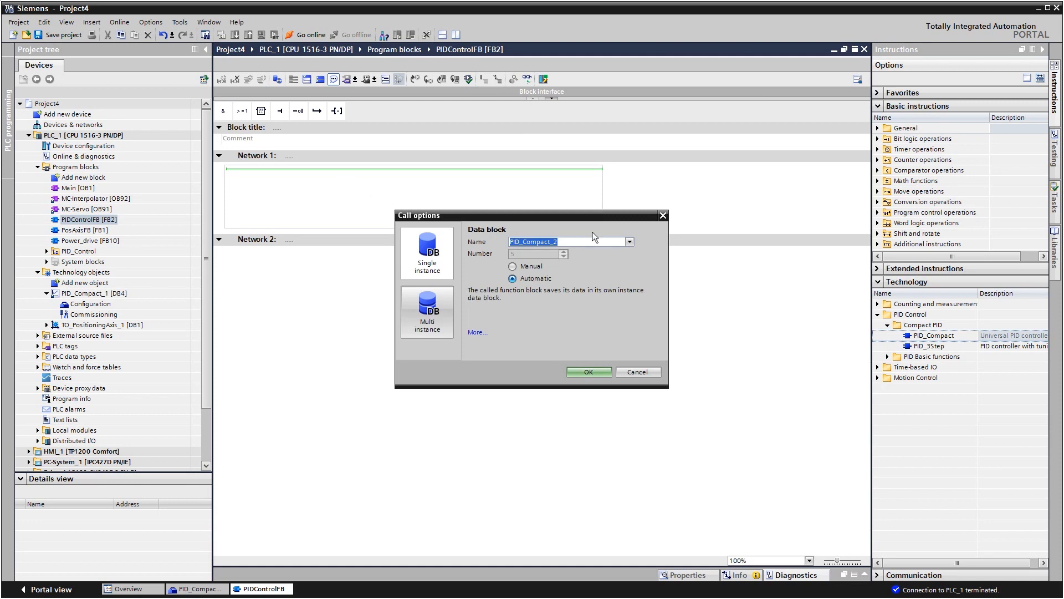
pyautogui.click(630, 242)
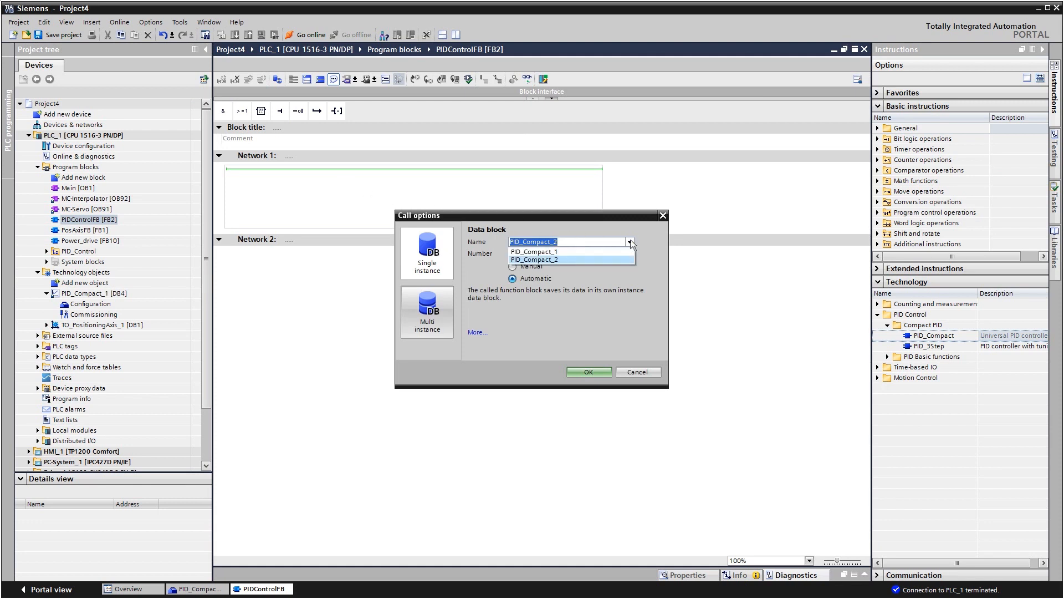
pyautogui.click(591, 252)
pyautogui.click(587, 372)
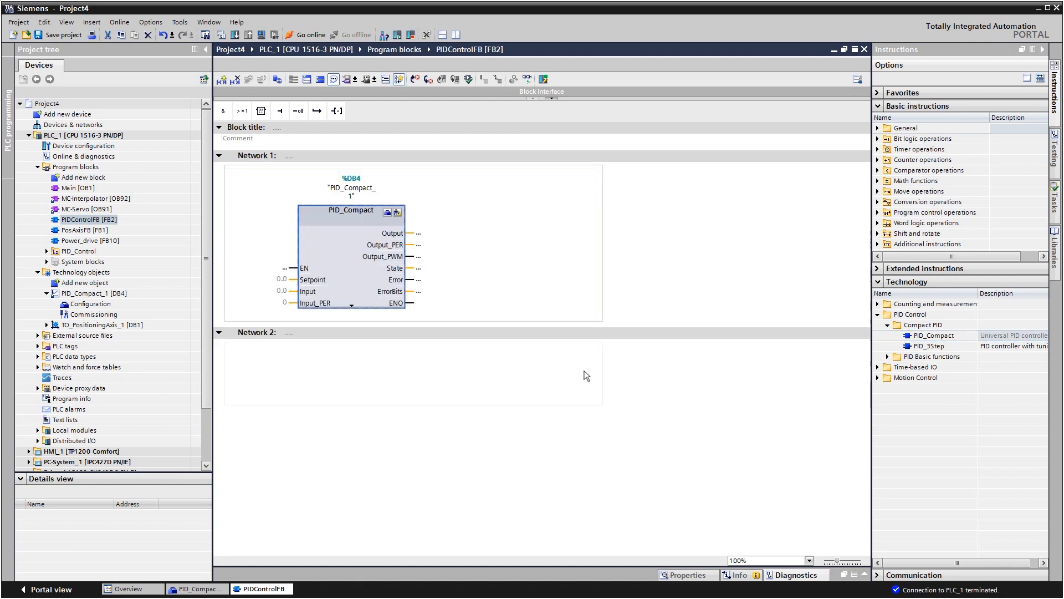
# - Assign "PID_DB".Setpoint, "PID_DB".Process and "PID_DB".PID_Out to the Setpoint, Input and Output parameters of the PID_Compact call
pyautogui.doubleClick(272, 282)
pyautogui.click(265, 302)
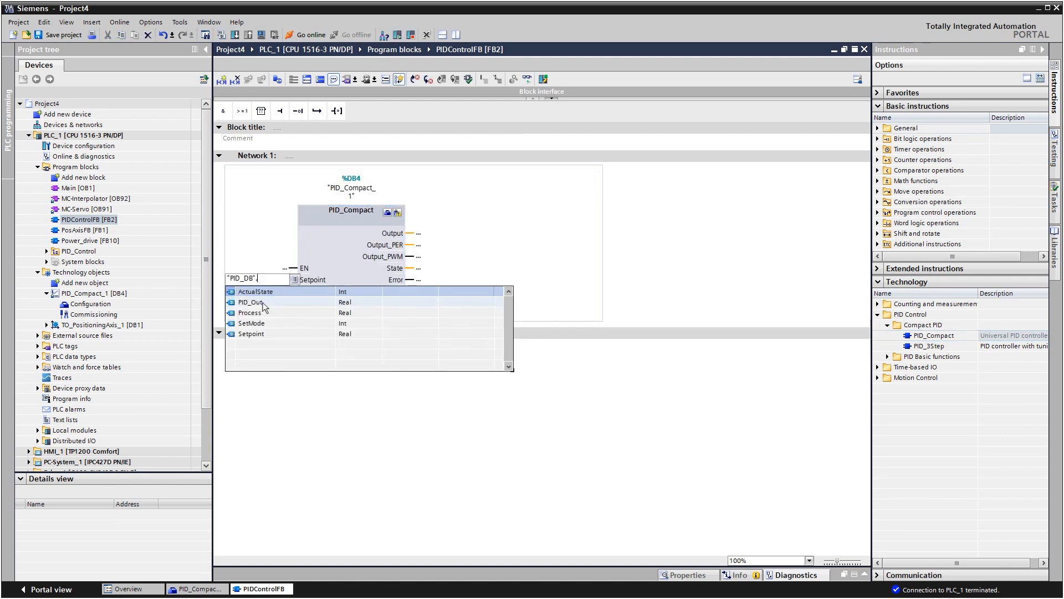
pyautogui.click(263, 331)
pyautogui.doubleClick(274, 294)
pyautogui.write('p')
pyautogui.click(265, 314)
pyautogui.click(265, 330)
pyautogui.doubleClick(418, 233)
pyautogui.write('p')
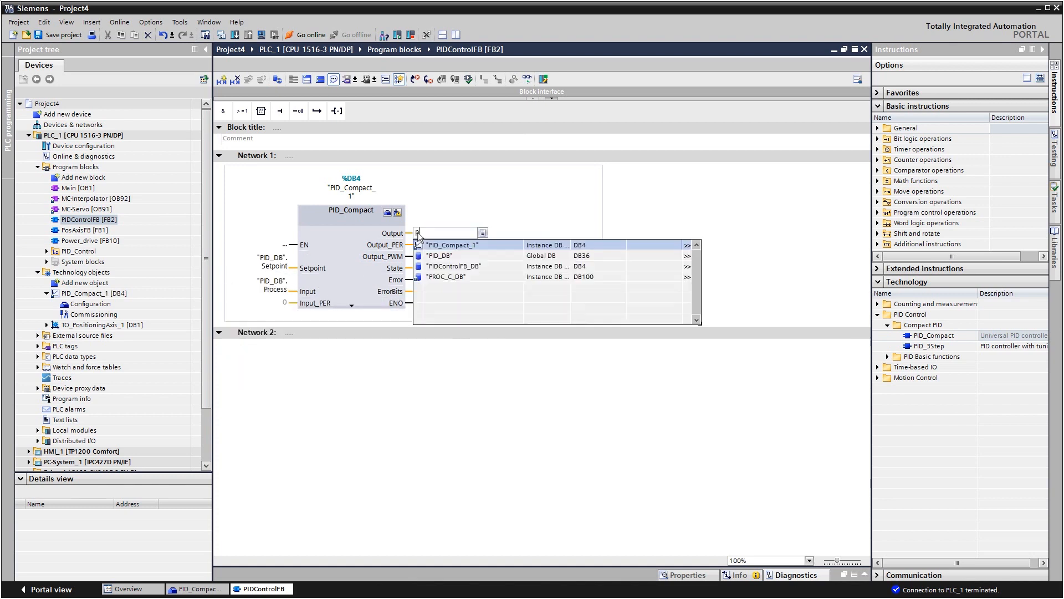
pyautogui.click(438, 256)
pyautogui.click(437, 256)
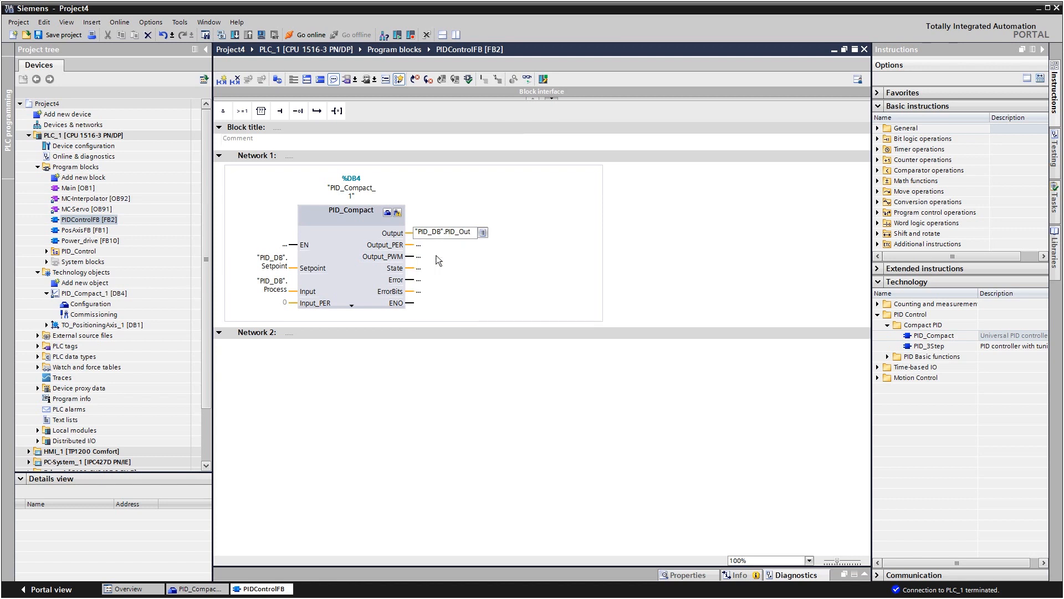
# - Download the program to PLC_1 and finish the loading process
pyautogui.click(46, 135)
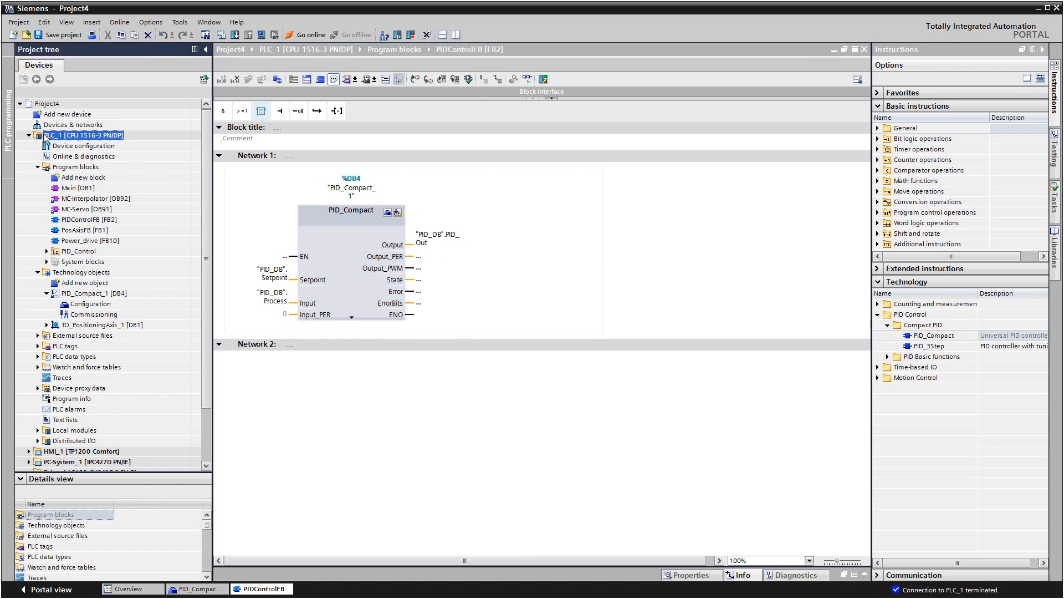
pyautogui.click(235, 35)
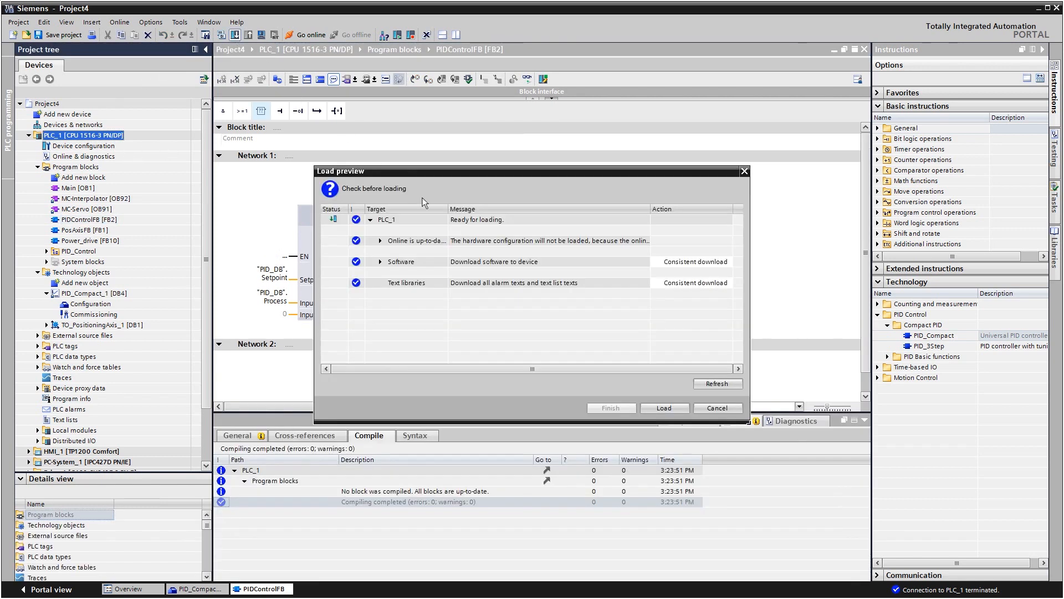
pyautogui.click(665, 409)
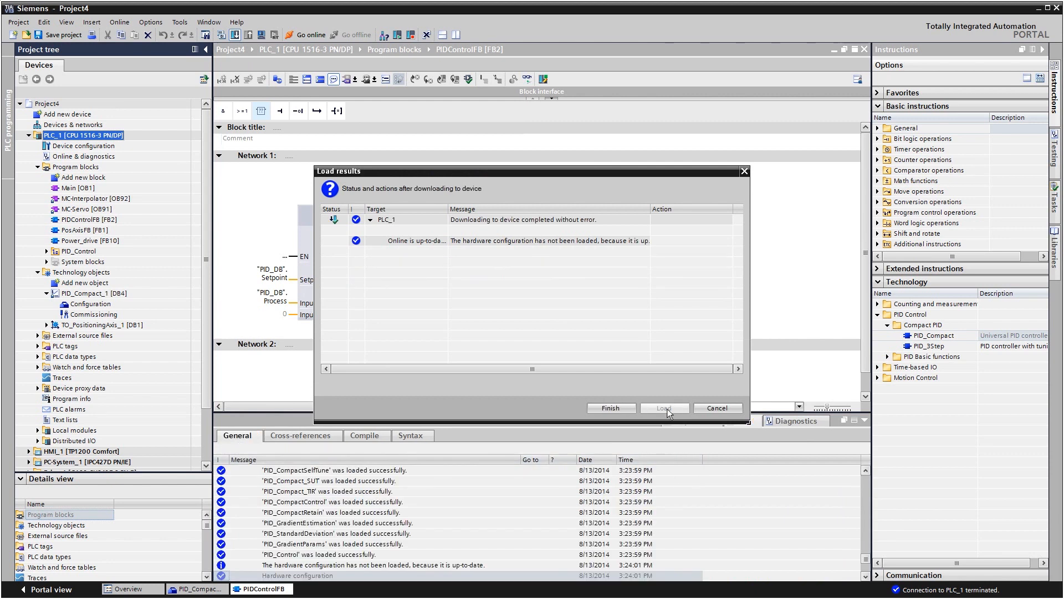
pyautogui.click(615, 408)
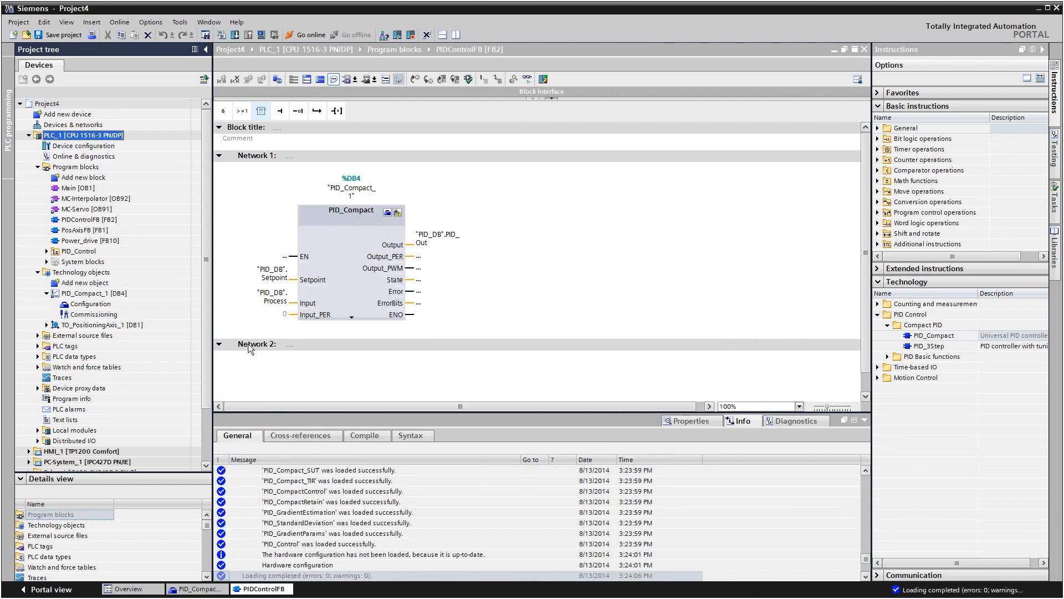
# - Open the commissioning of PID_Compact_1, start the measurement with a 0.3 s sampling time and start pretuning
pyautogui.doubleClick(71, 315)
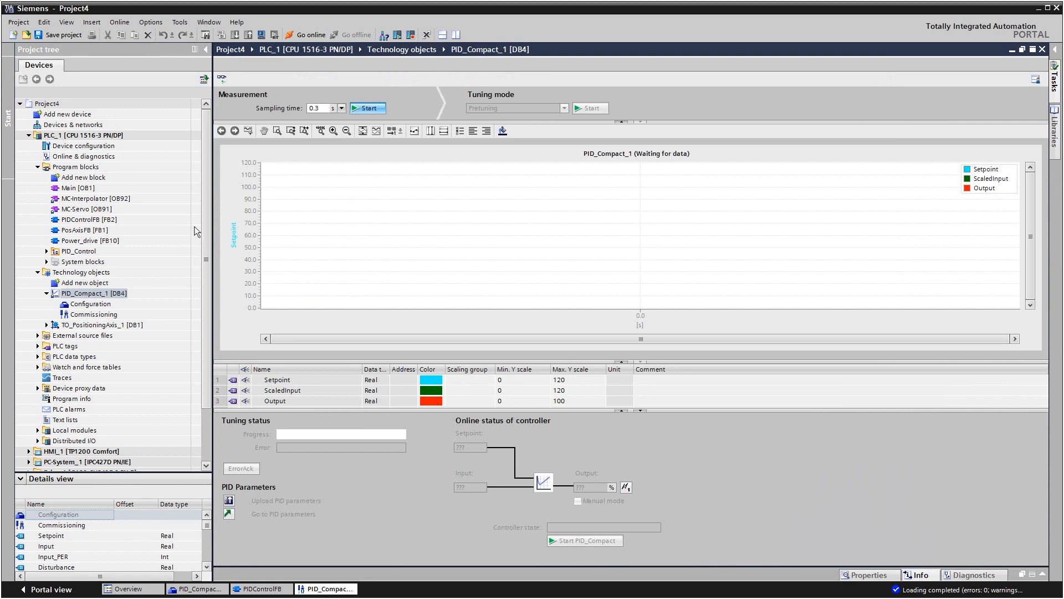
pyautogui.click(367, 109)
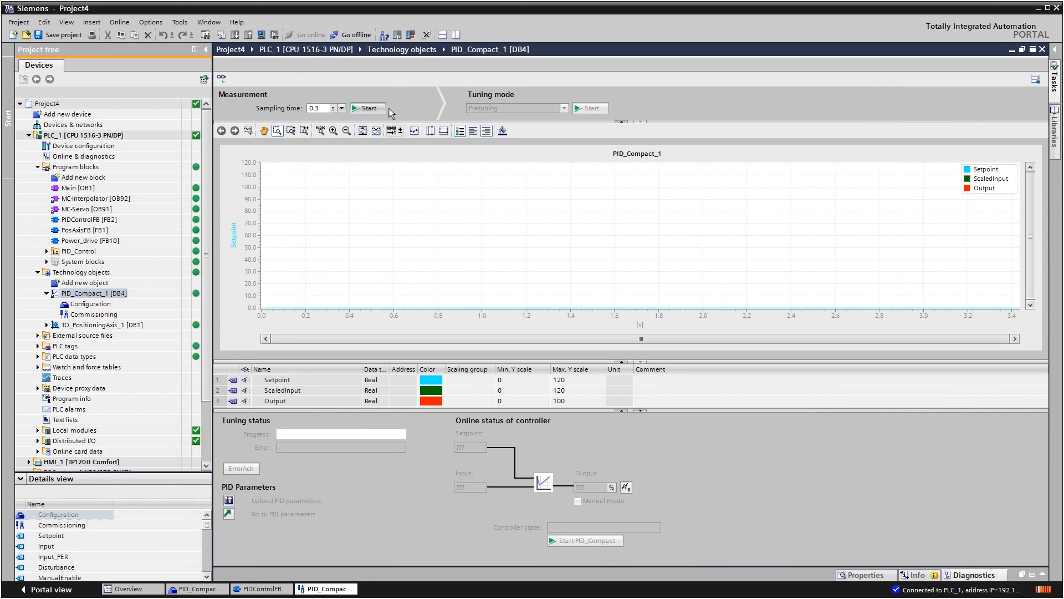
pyautogui.click(581, 109)
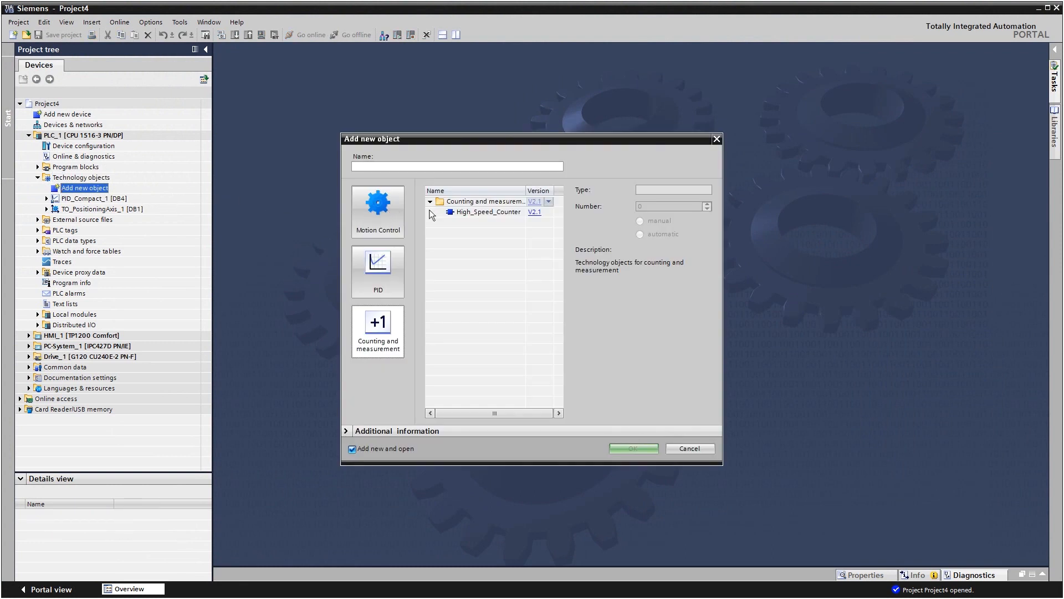
# - Add a High_Speed_Counter technology object with automatic numbering and assign the local module TM Count 2x24V_2 to it
pyautogui.click(490, 217)
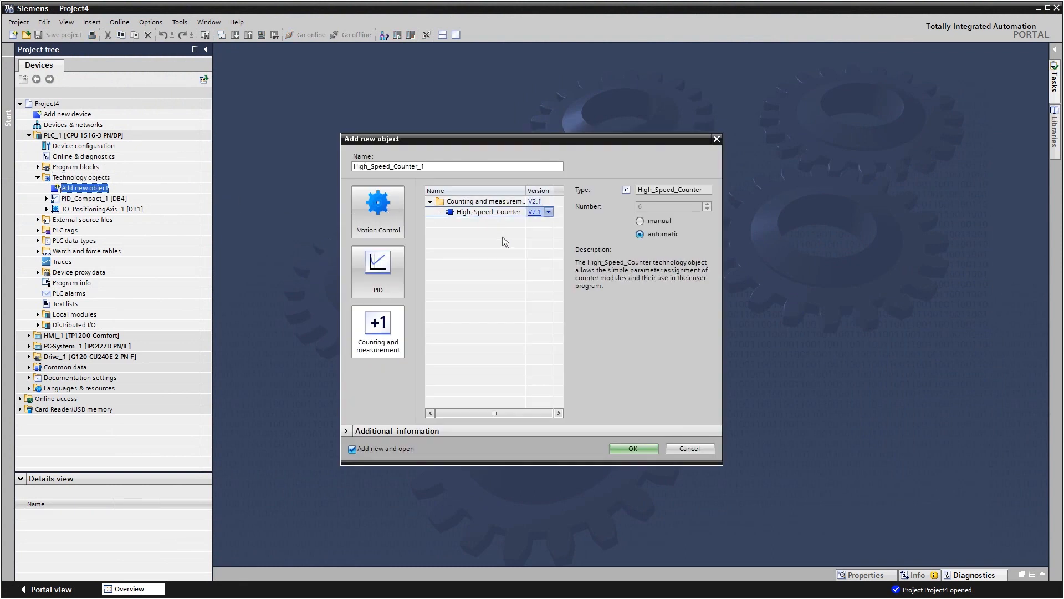
pyautogui.click(624, 447)
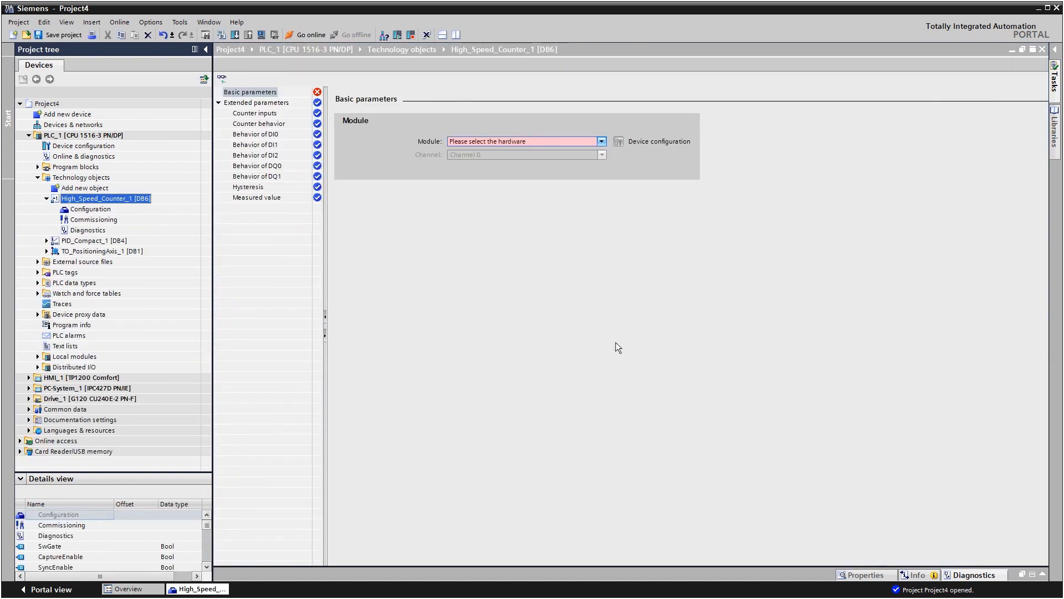
pyautogui.click(601, 142)
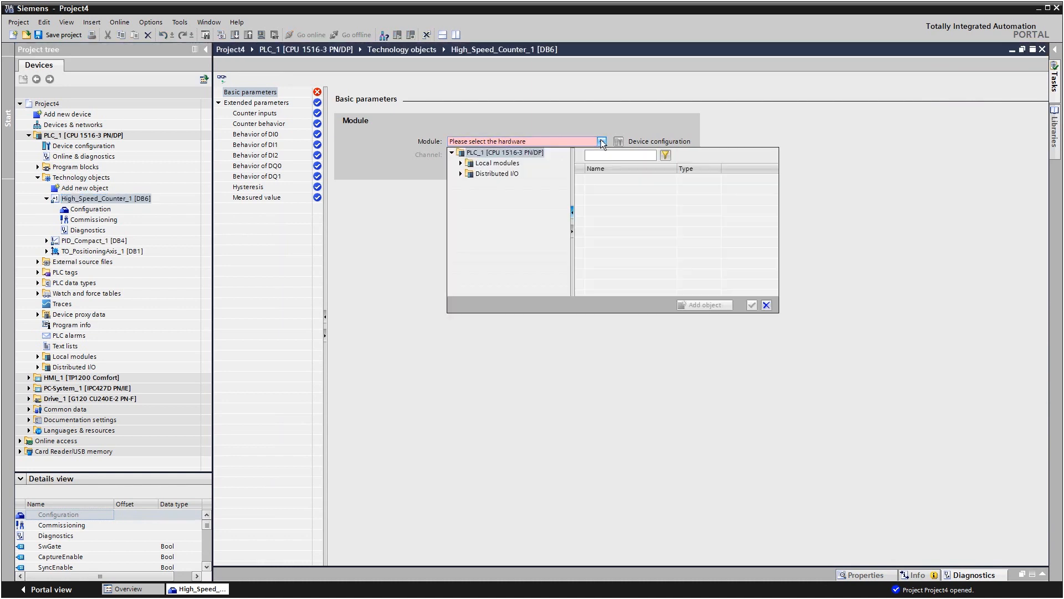
pyautogui.click(459, 163)
pyautogui.click(488, 174)
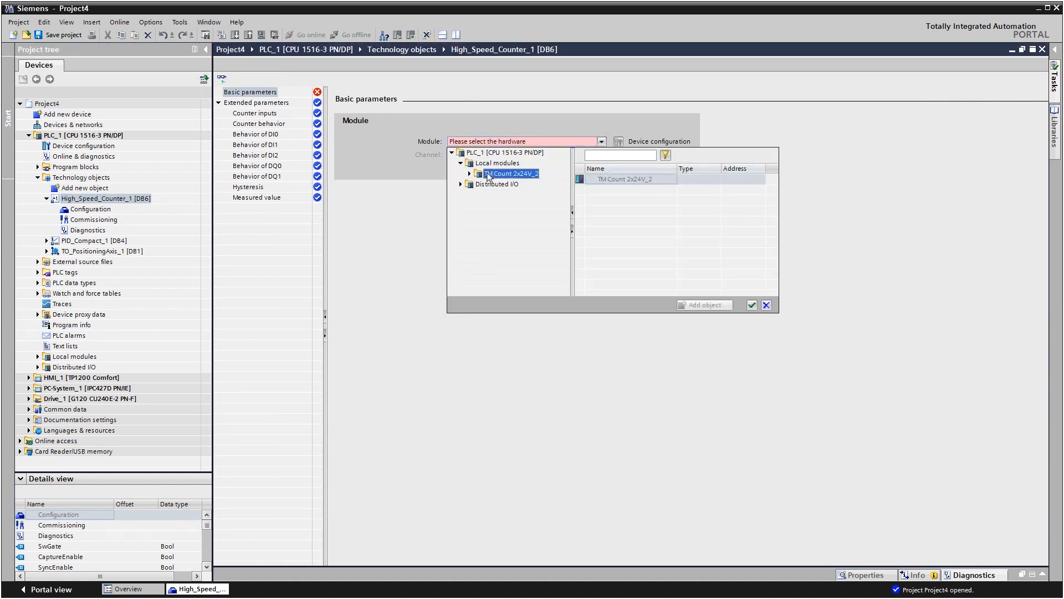
pyautogui.click(587, 181)
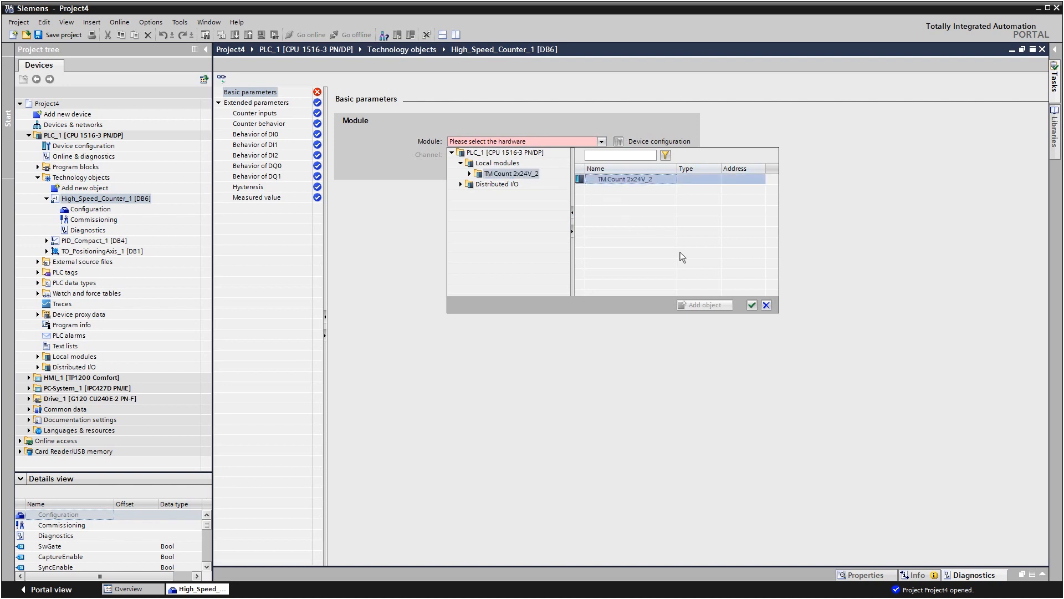
pyautogui.click(751, 305)
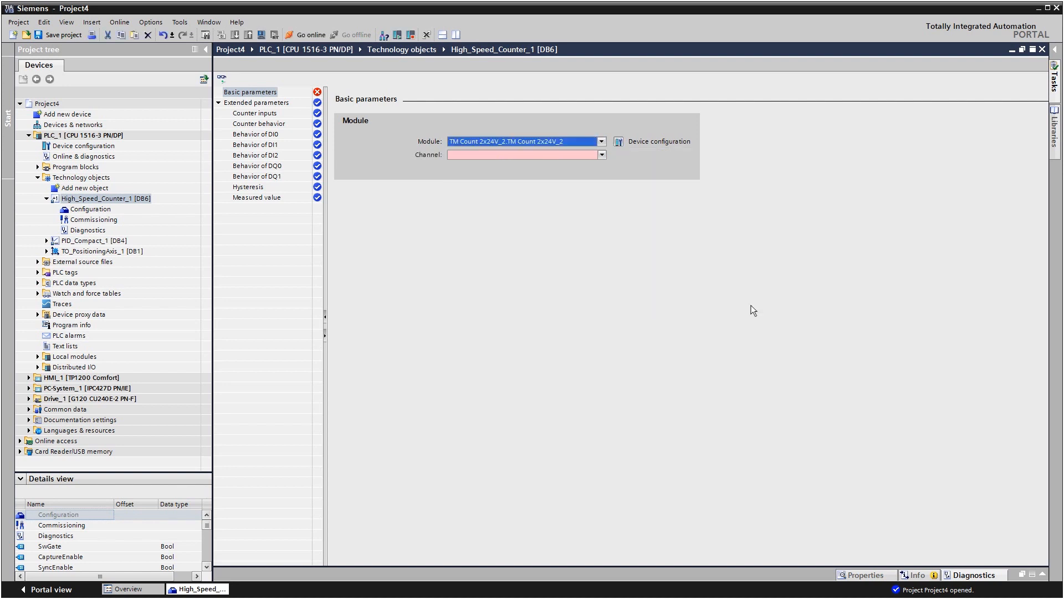
# - Set the counter's channel to Channel 0 and open its extended parameters
pyautogui.click(601, 156)
pyautogui.click(591, 173)
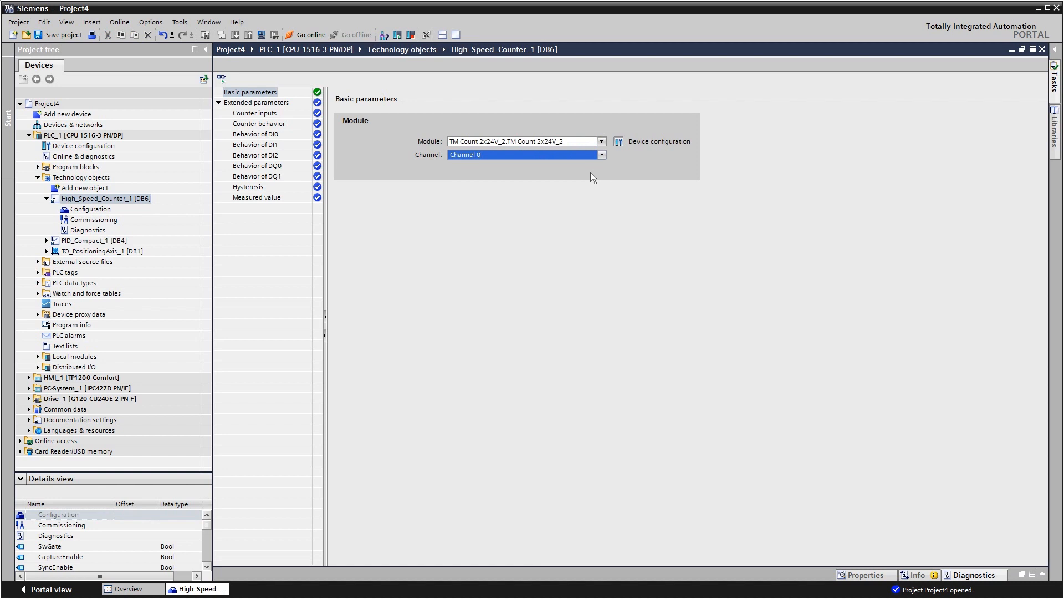
pyautogui.click(260, 103)
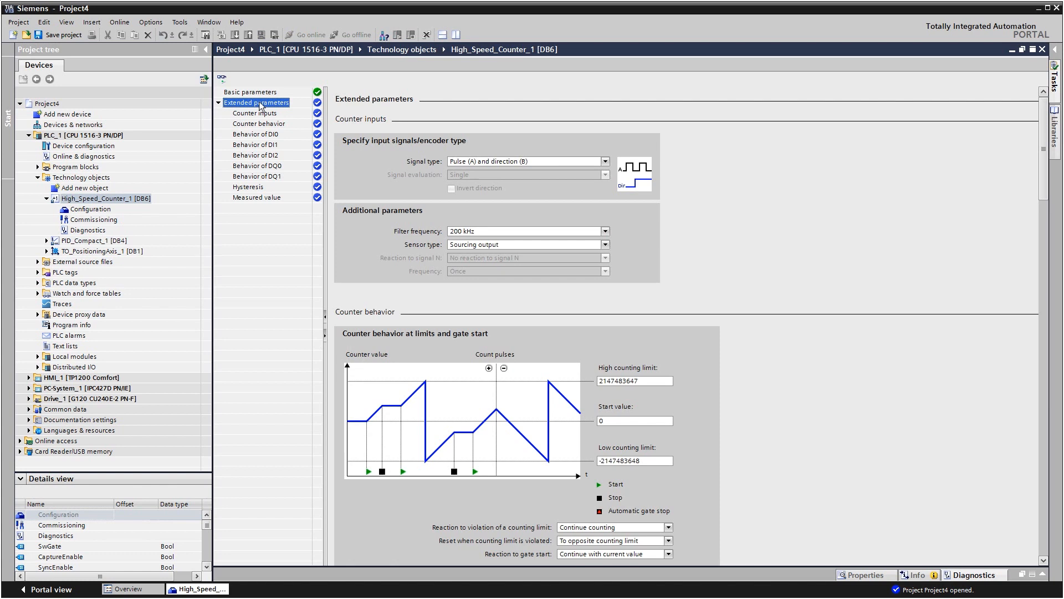
# - In ConterFB, insert a High_Speed_Counter instruction into Network 1 using the existing High_Speed_Counter_1 data block
pyautogui.click(37, 167)
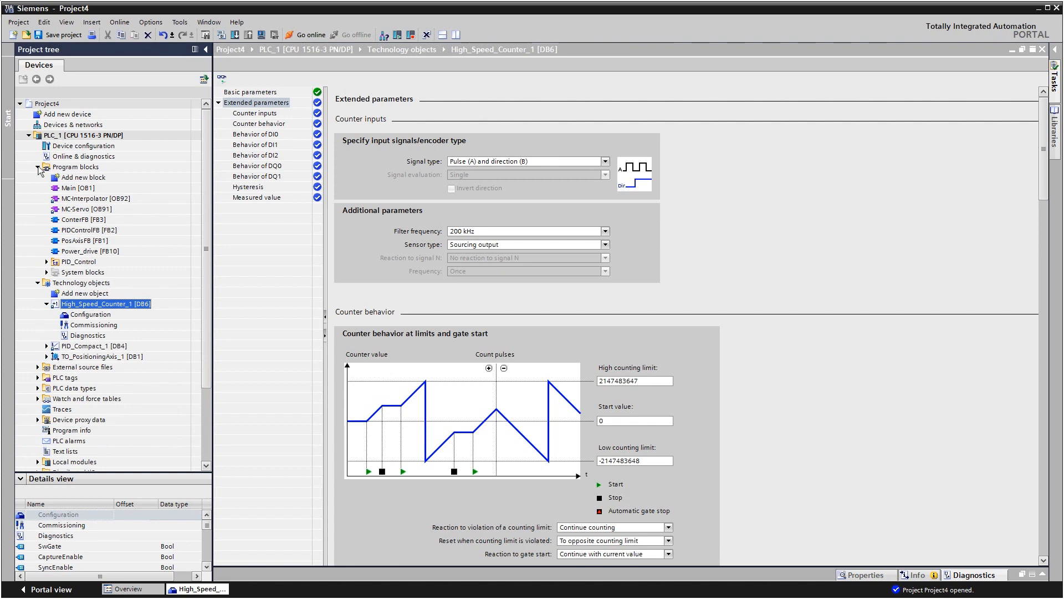
pyautogui.doubleClick(59, 222)
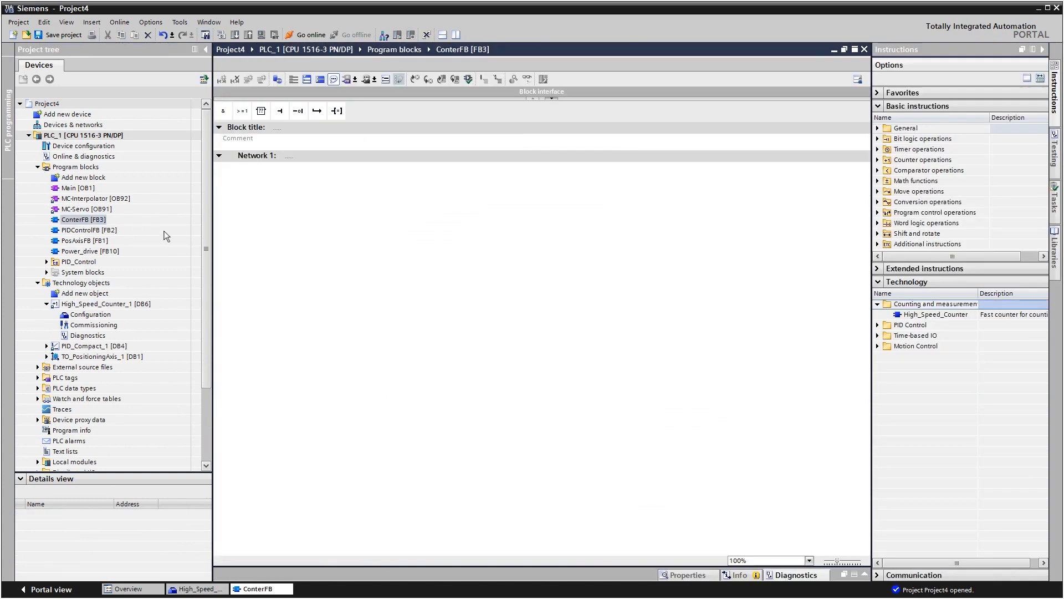
pyautogui.click(899, 316)
pyautogui.moveTo(899, 318); pyautogui.dragTo(360, 179)
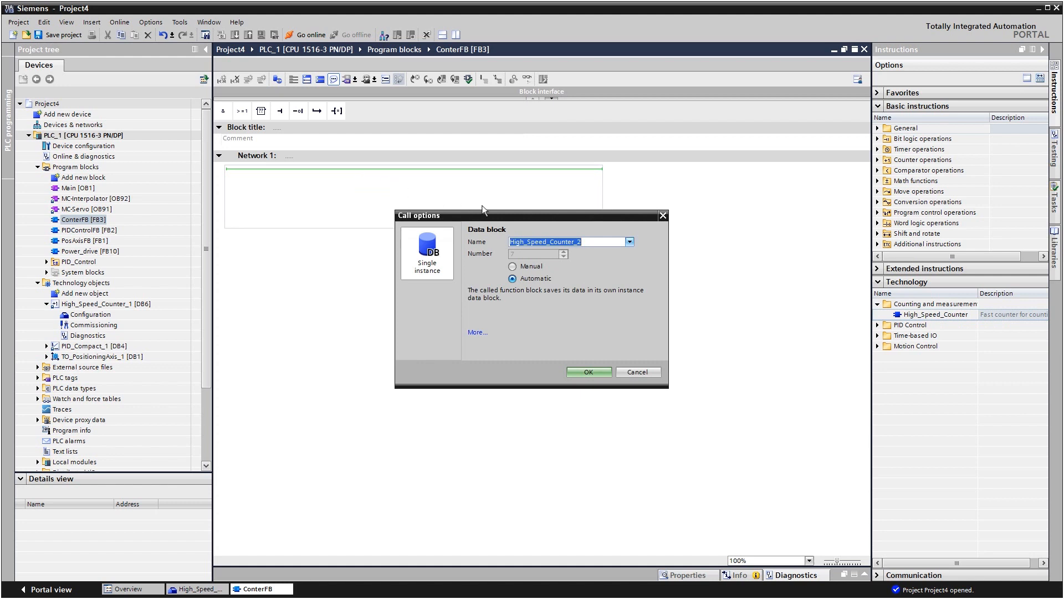
pyautogui.click(629, 242)
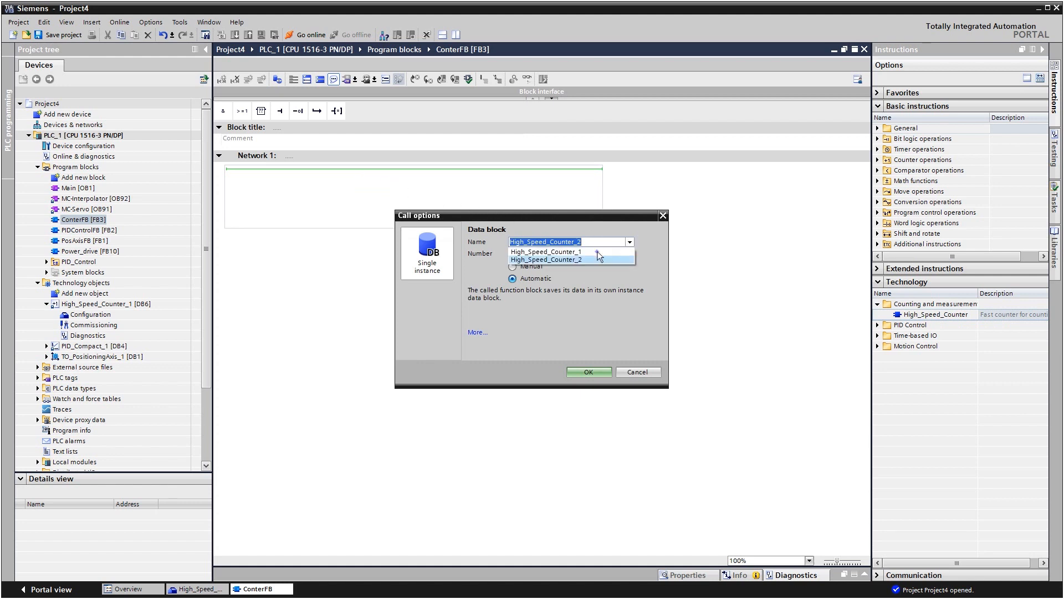
pyautogui.click(597, 252)
pyautogui.click(587, 371)
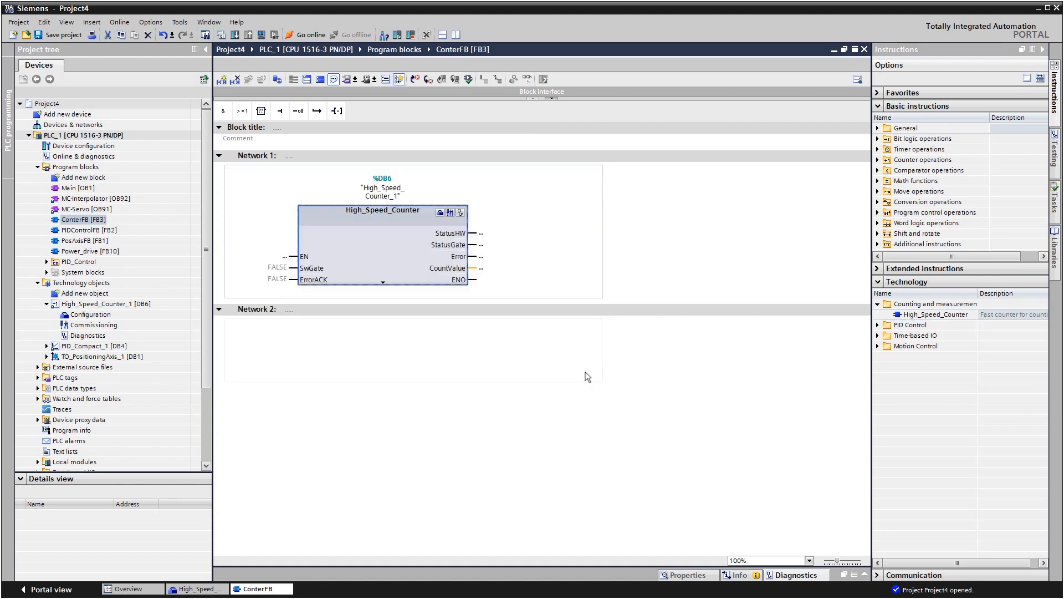